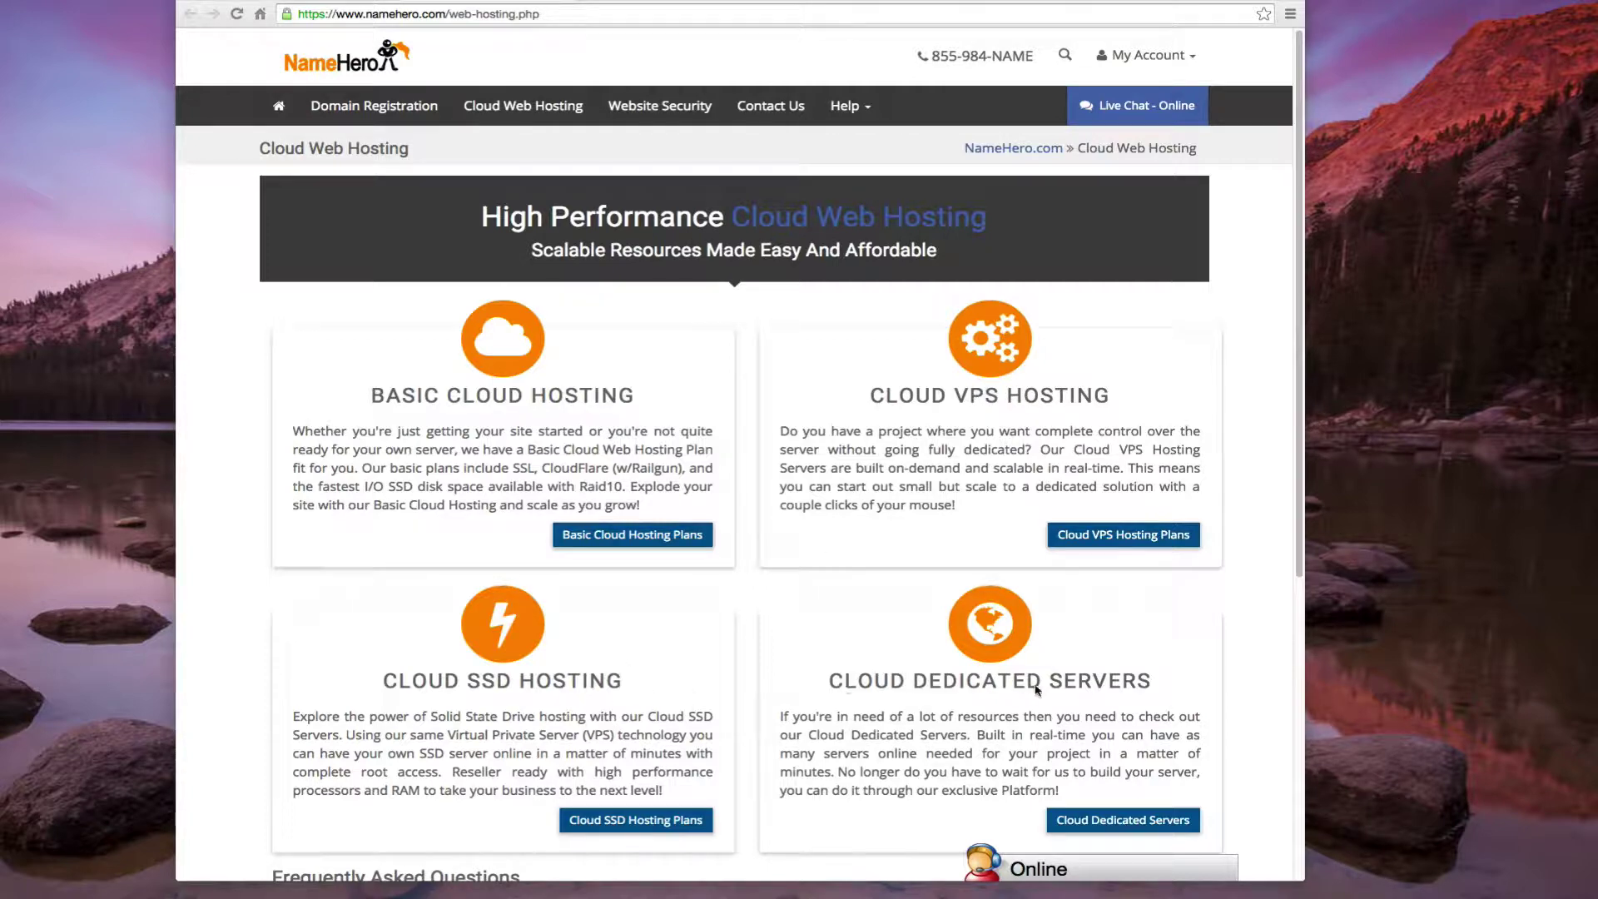
Step: Open the Cloud VPS plan comparison and start ordering the Hero 1GB VPS ($68.20/month)
{"action": "left_click", "coordinate": [1080, 531]}
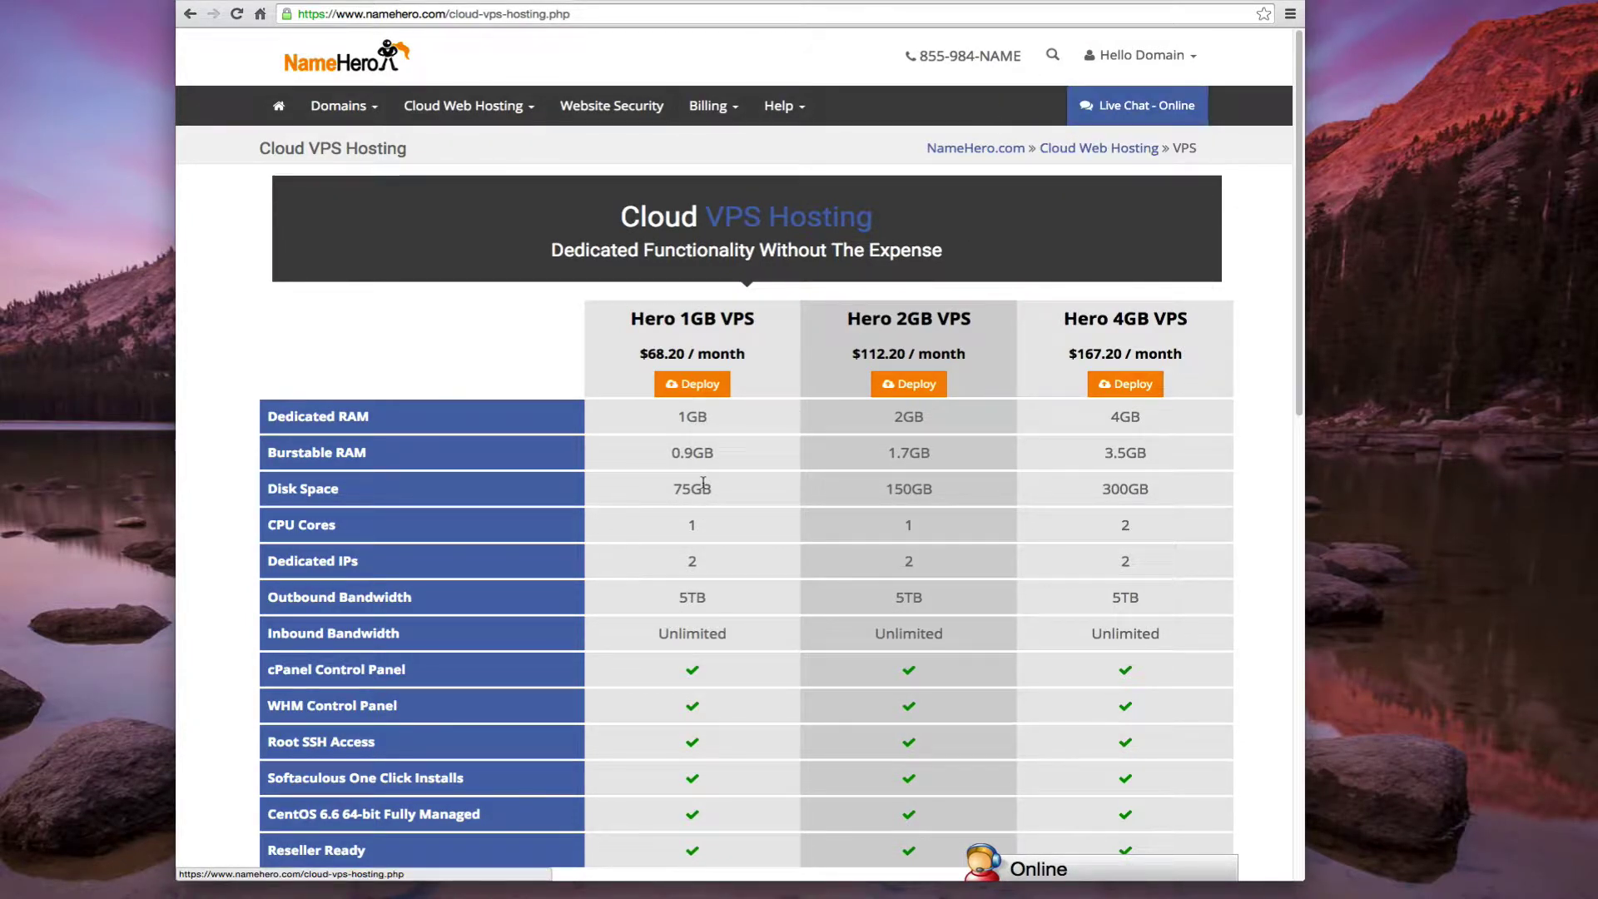
Step: Order the Hero 1GB VPS with the existing domain namehero.org and continue to step 2
{"action": "left_click", "coordinate": [703, 383]}
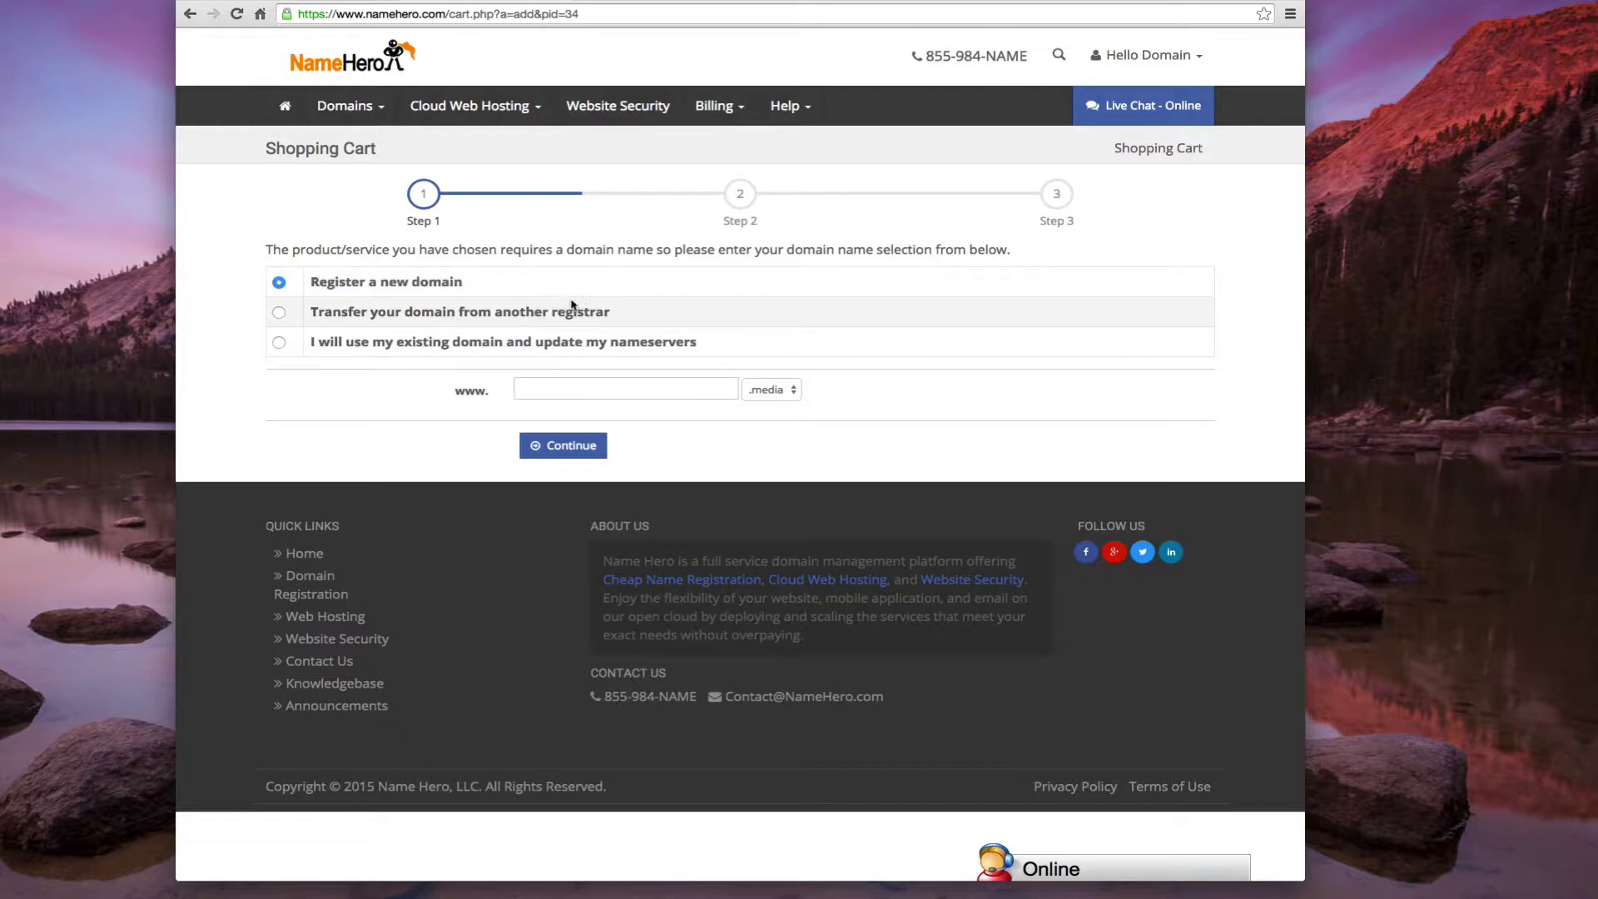
{"action": "left_click", "coordinate": [446, 345]}
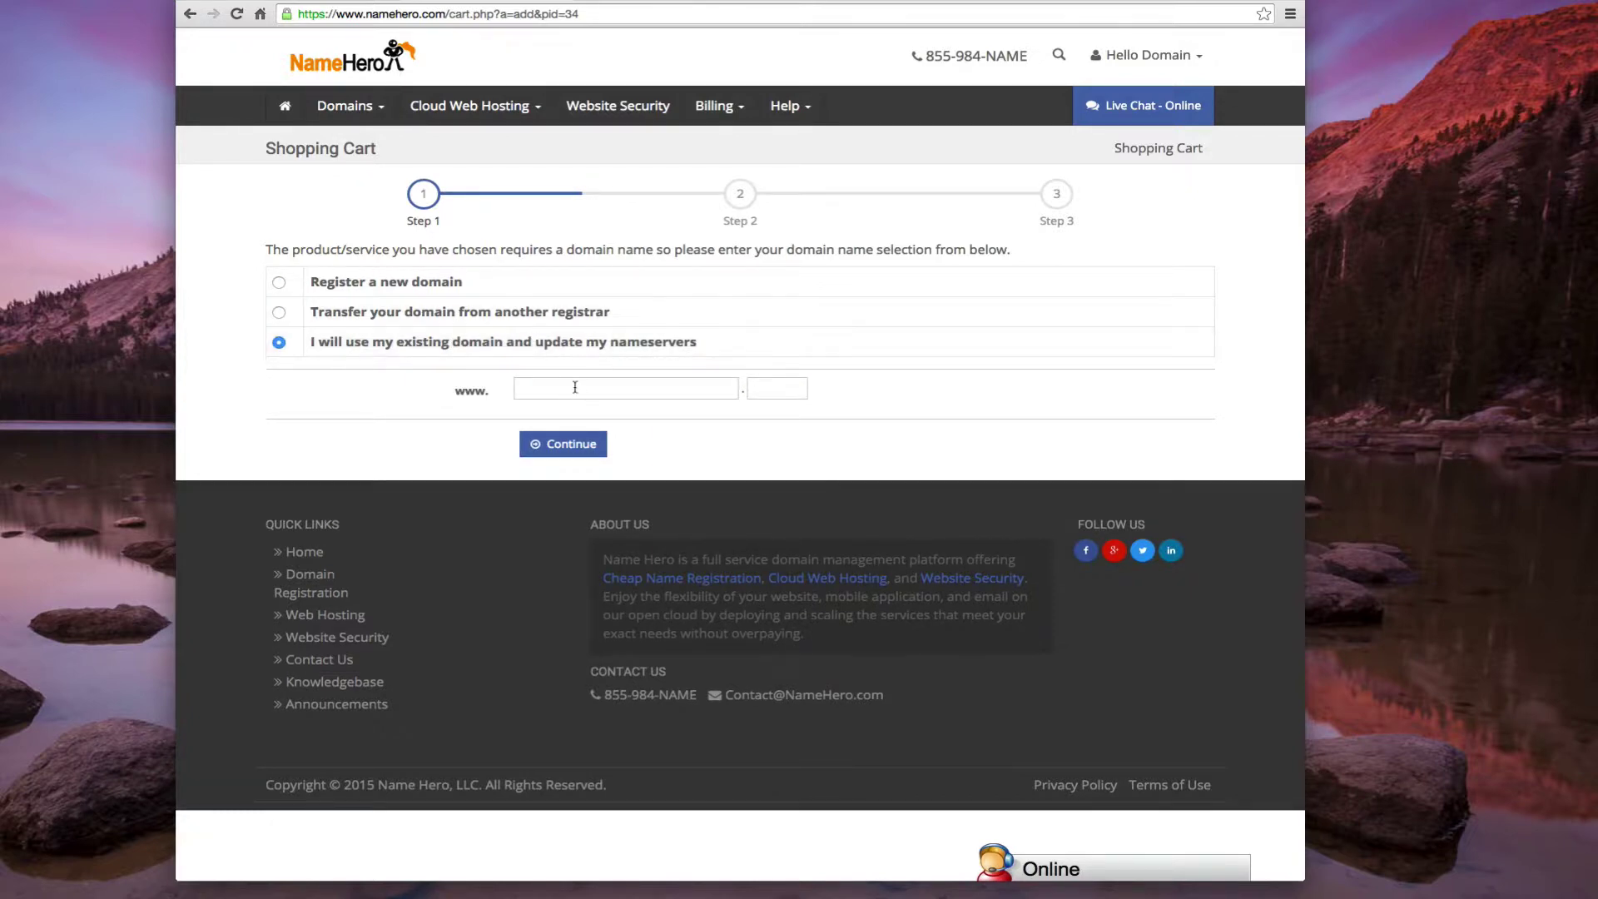
{"action": "type", "text": "namehero"}
{"action": "key", "text": "Tab"}
{"action": "type", "text": "org"}
{"action": "left_click", "coordinate": [589, 444]}
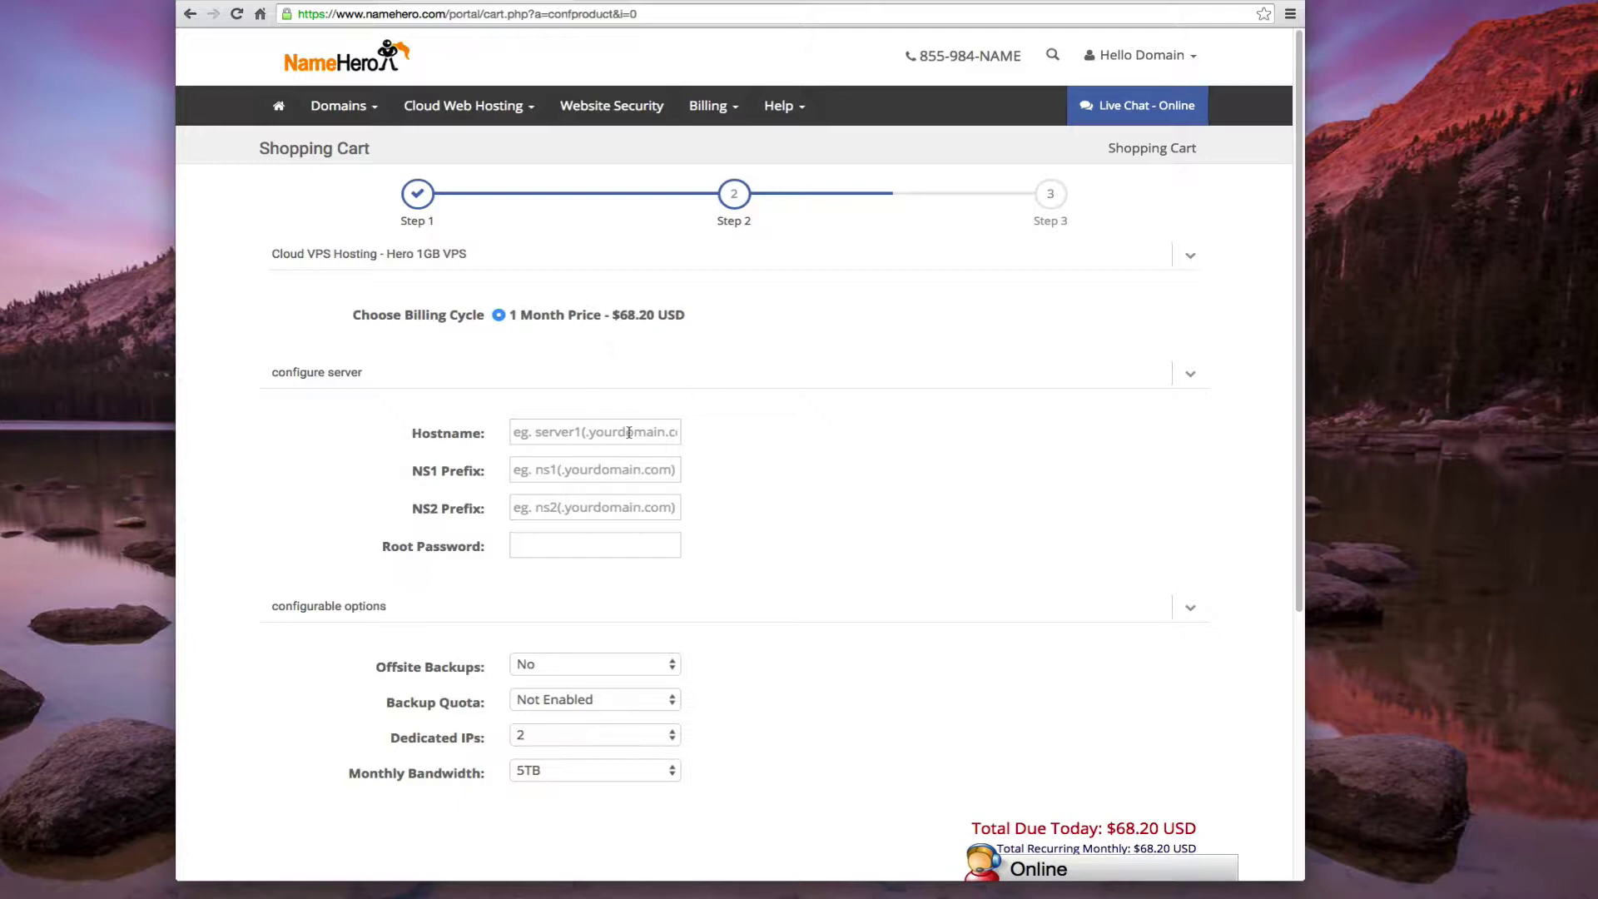
Step: Enter hostname alpha and NS1 prefix ns1 in the server configuration
{"action": "left_click", "coordinate": [553, 433]}
{"action": "type", "text": "alpha"}
{"action": "left_click", "coordinate": [527, 472]}
{"action": "type", "text": "ns1"}
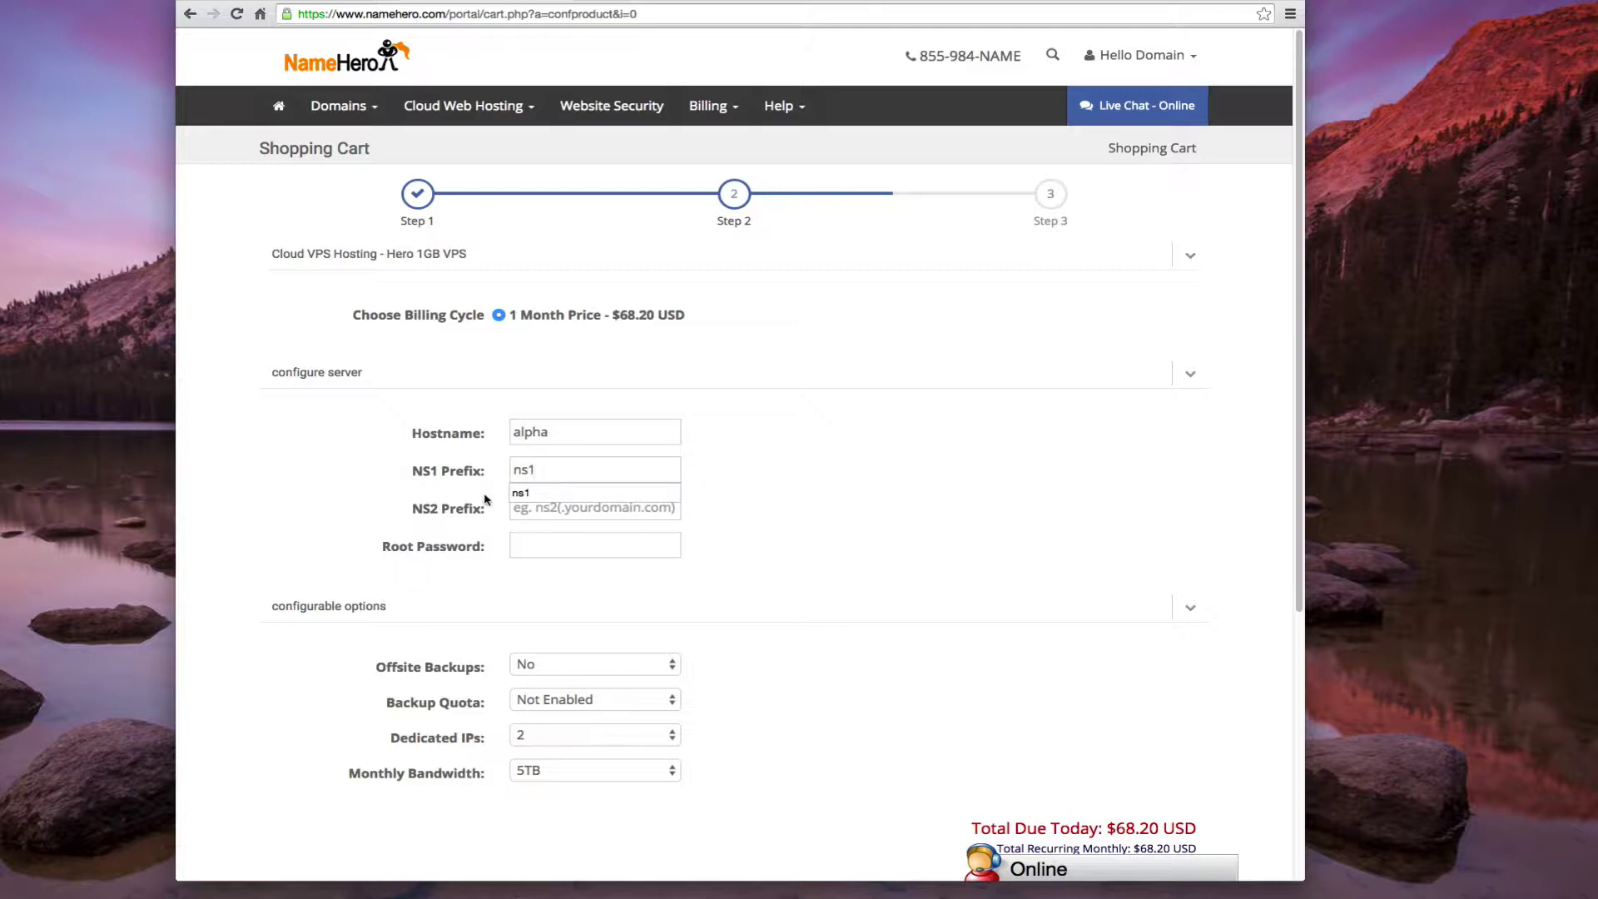
{"action": "left_click", "coordinate": [533, 513]}
Step: Fill in NS2 prefix ns2 and enter the server's root password
{"action": "type", "text": "ns2"}
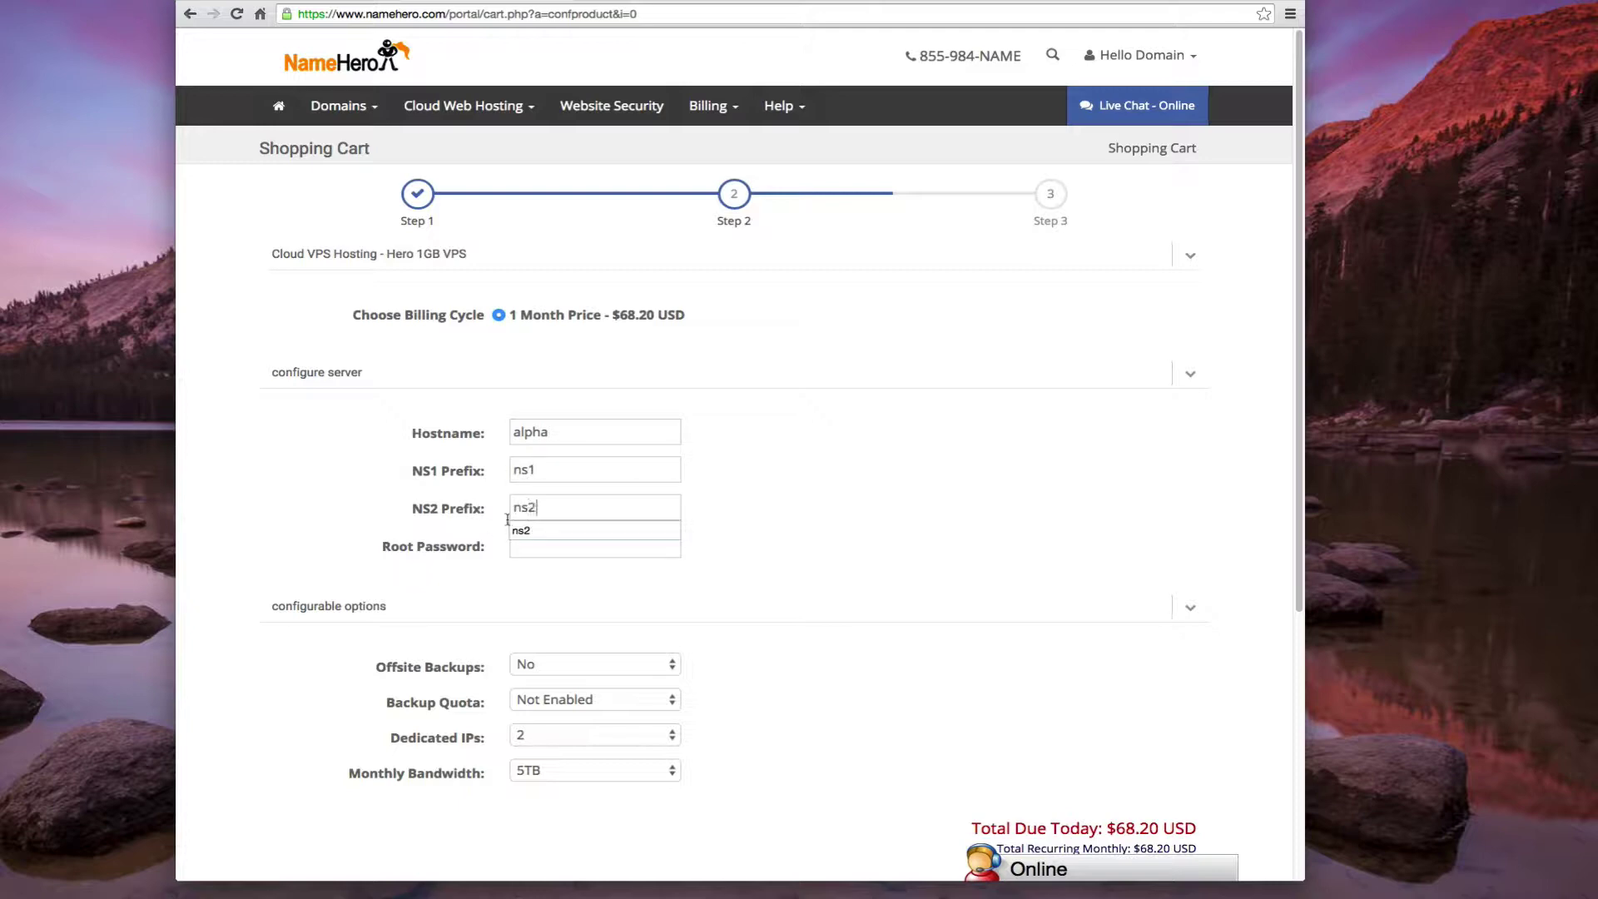
{"action": "left_click", "coordinate": [638, 533]}
{"action": "type", "text": "•••••"}
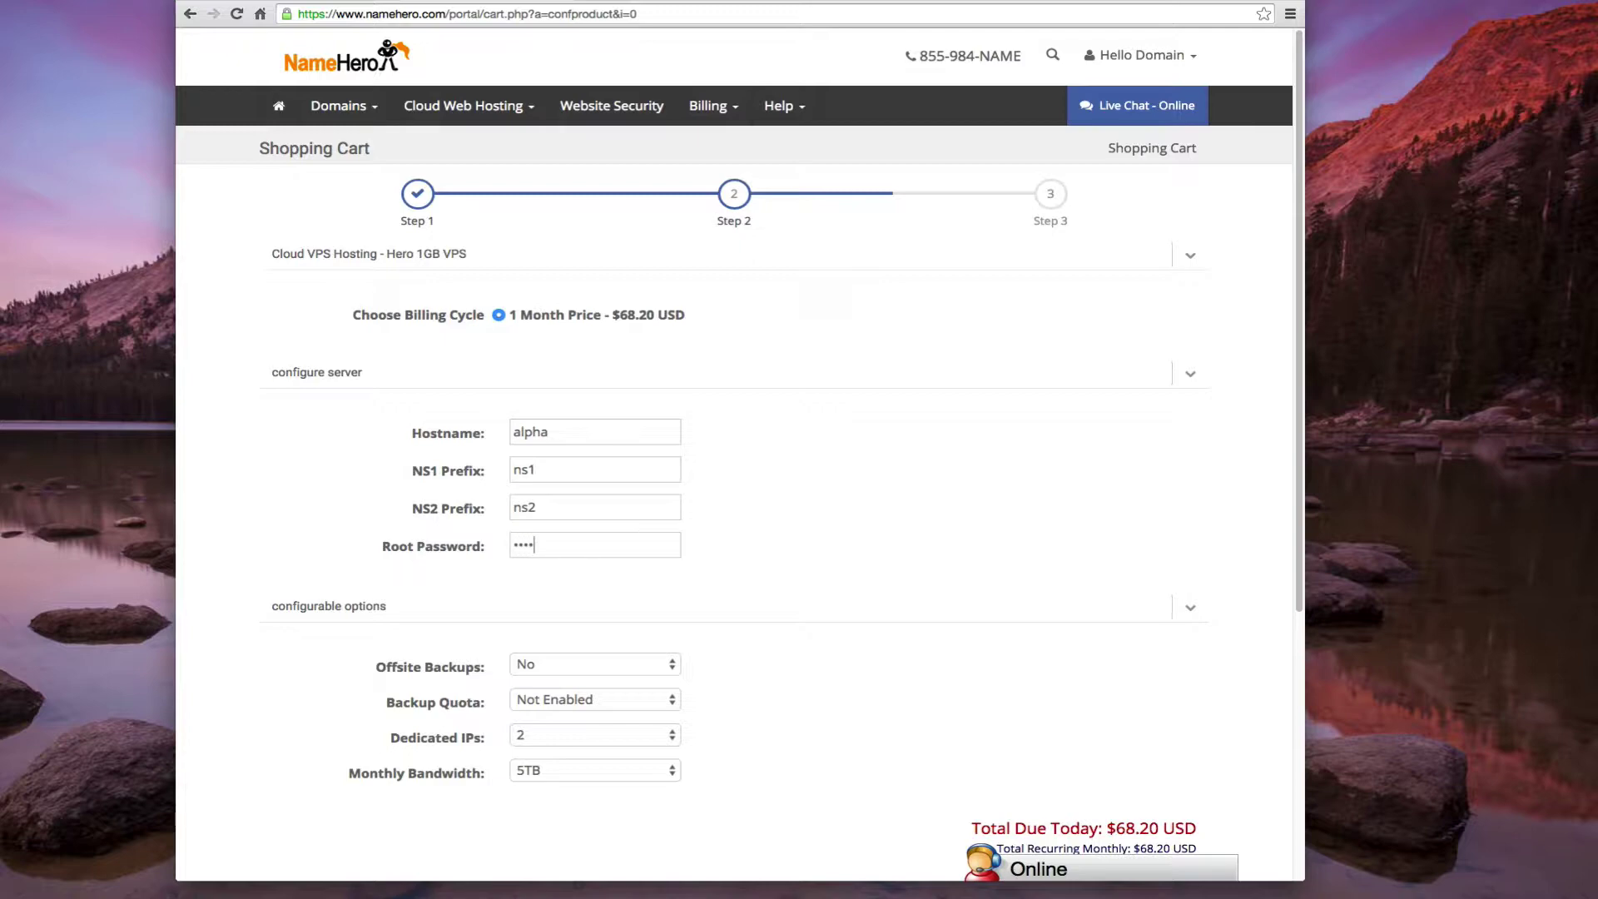
{"action": "type", "text": "•••••••"}
Step: Enable offsite backups with the 100GB $14.00 quota, bringing the total to $82.20 USD
{"action": "scroll", "coordinate": [517, 571], "scroll_direction": "down", "scroll_amount": 3}
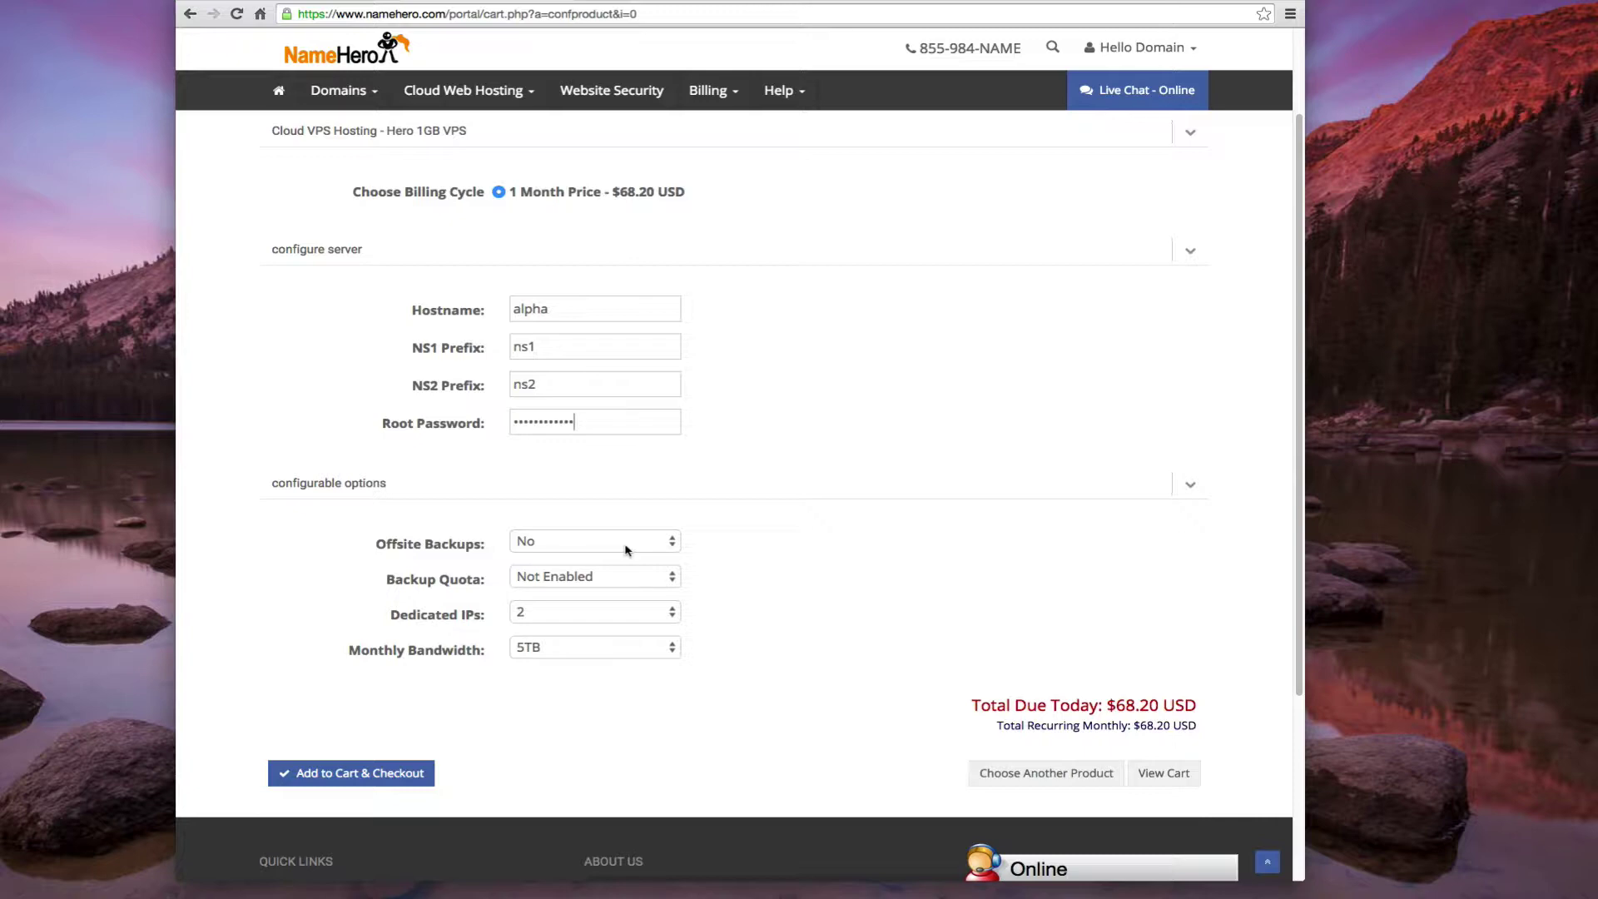
{"action": "left_click", "coordinate": [626, 550]}
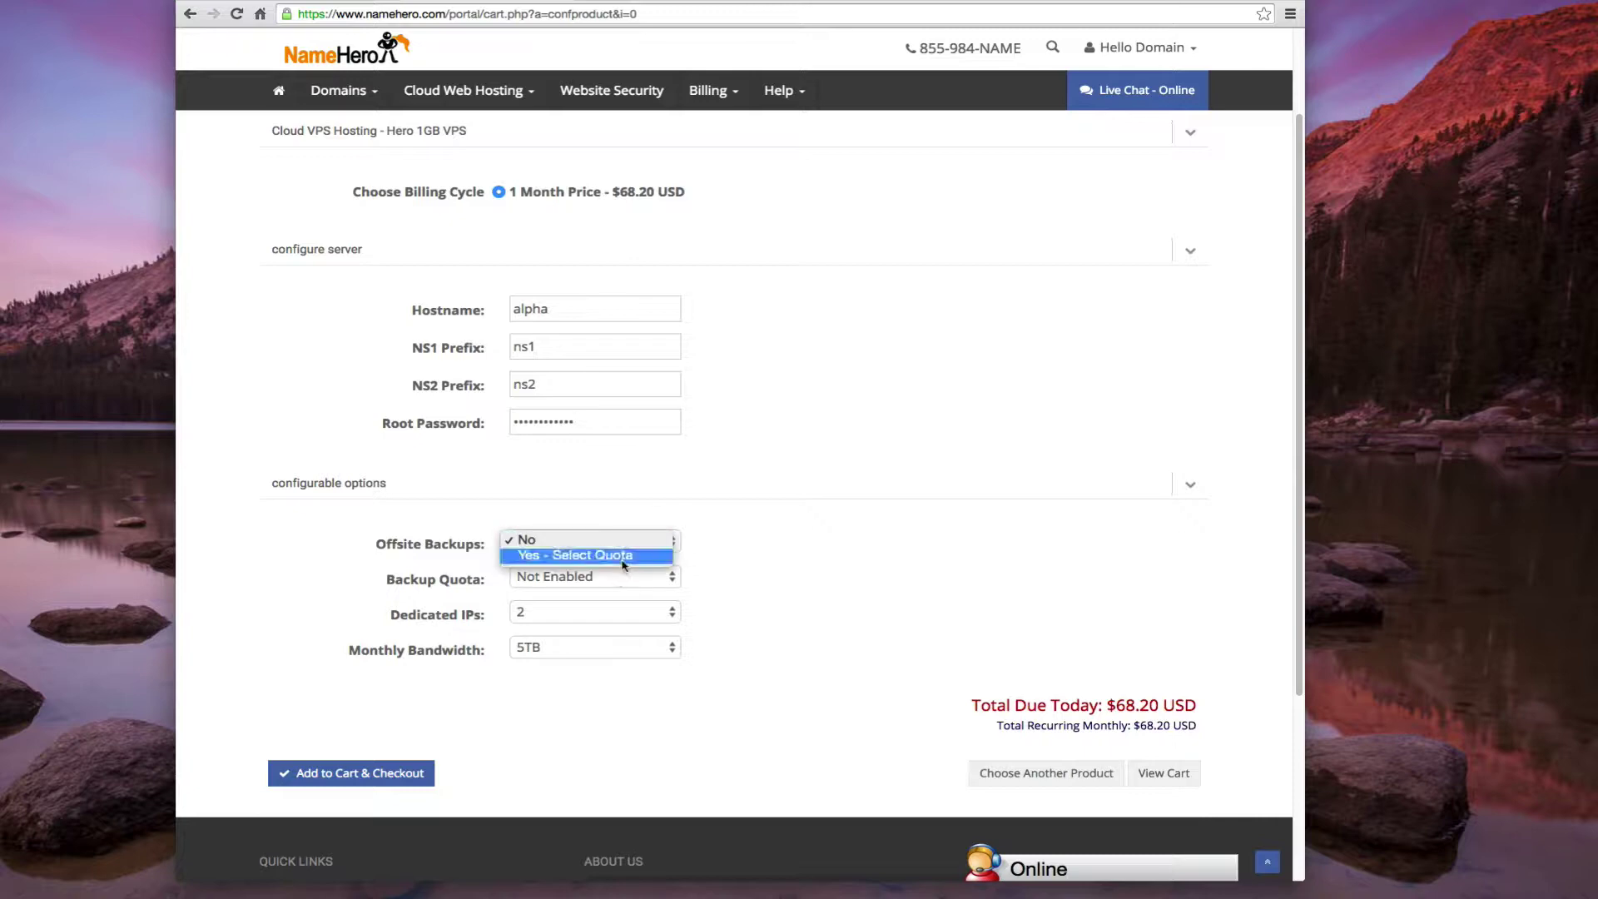
{"action": "key", "text": "Down"}
{"action": "key", "text": "Return"}
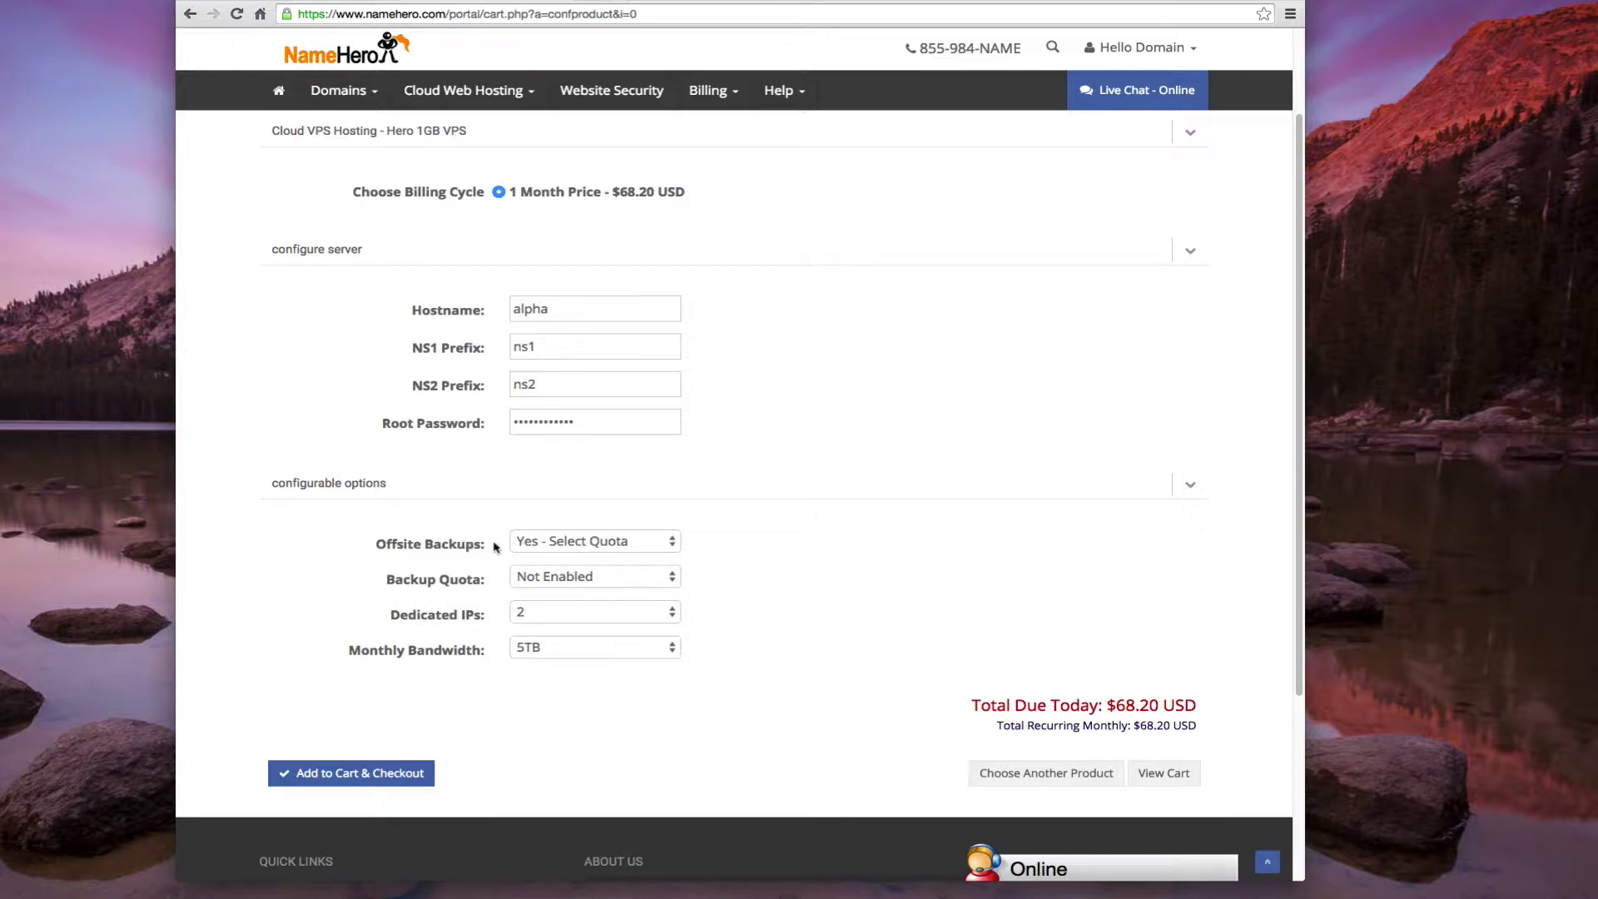
{"action": "left_click", "coordinate": [583, 576]}
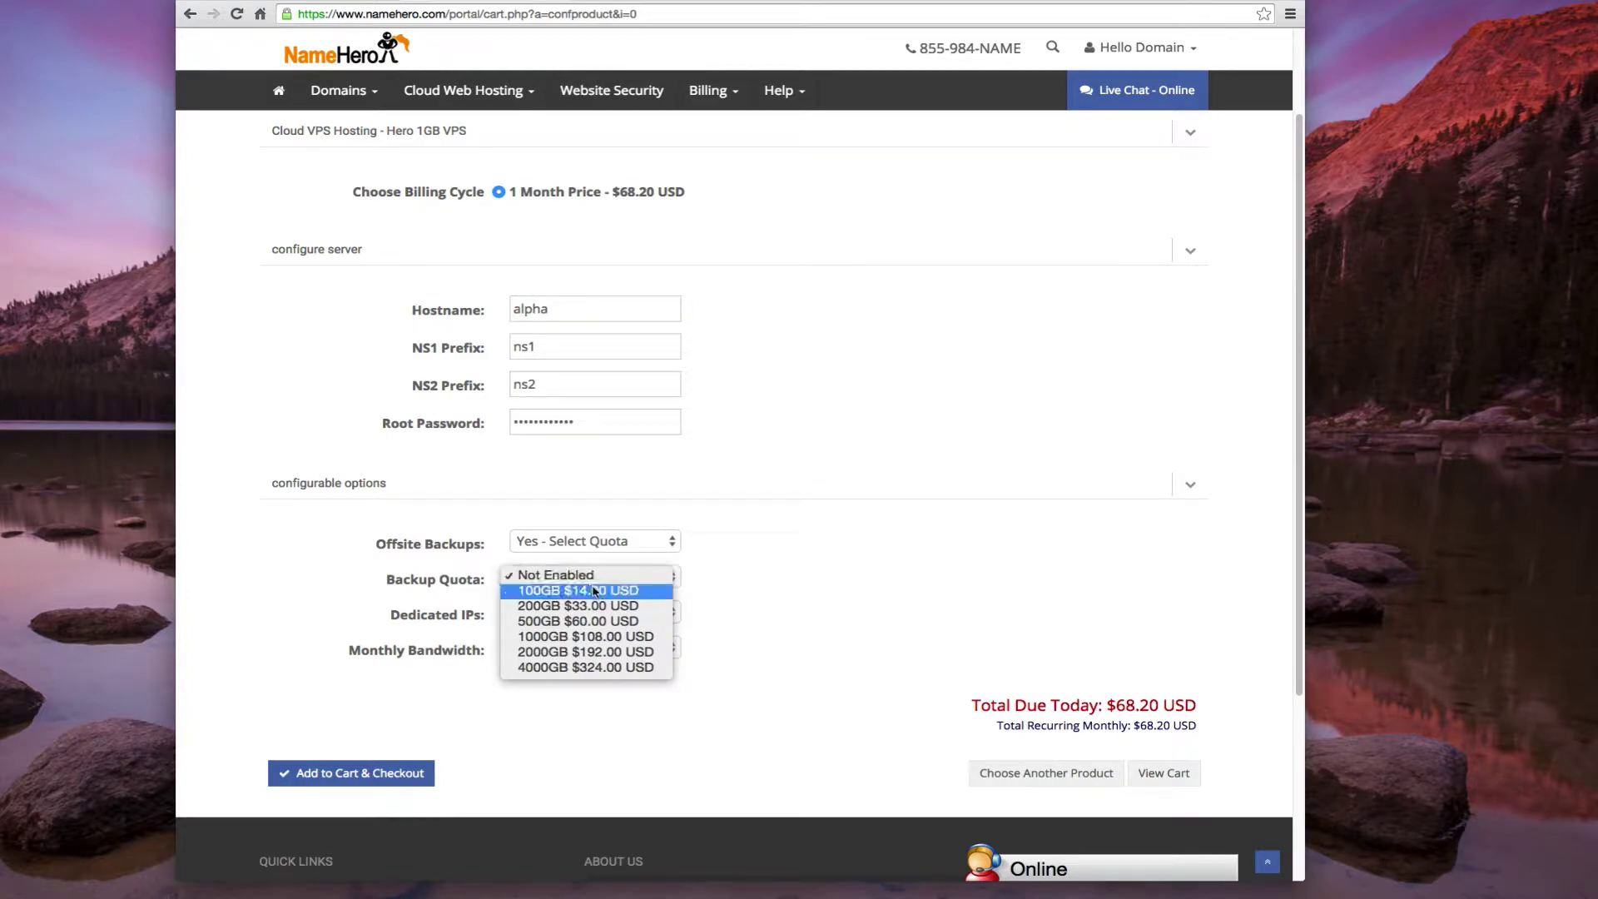
{"action": "left_click", "coordinate": [595, 591]}
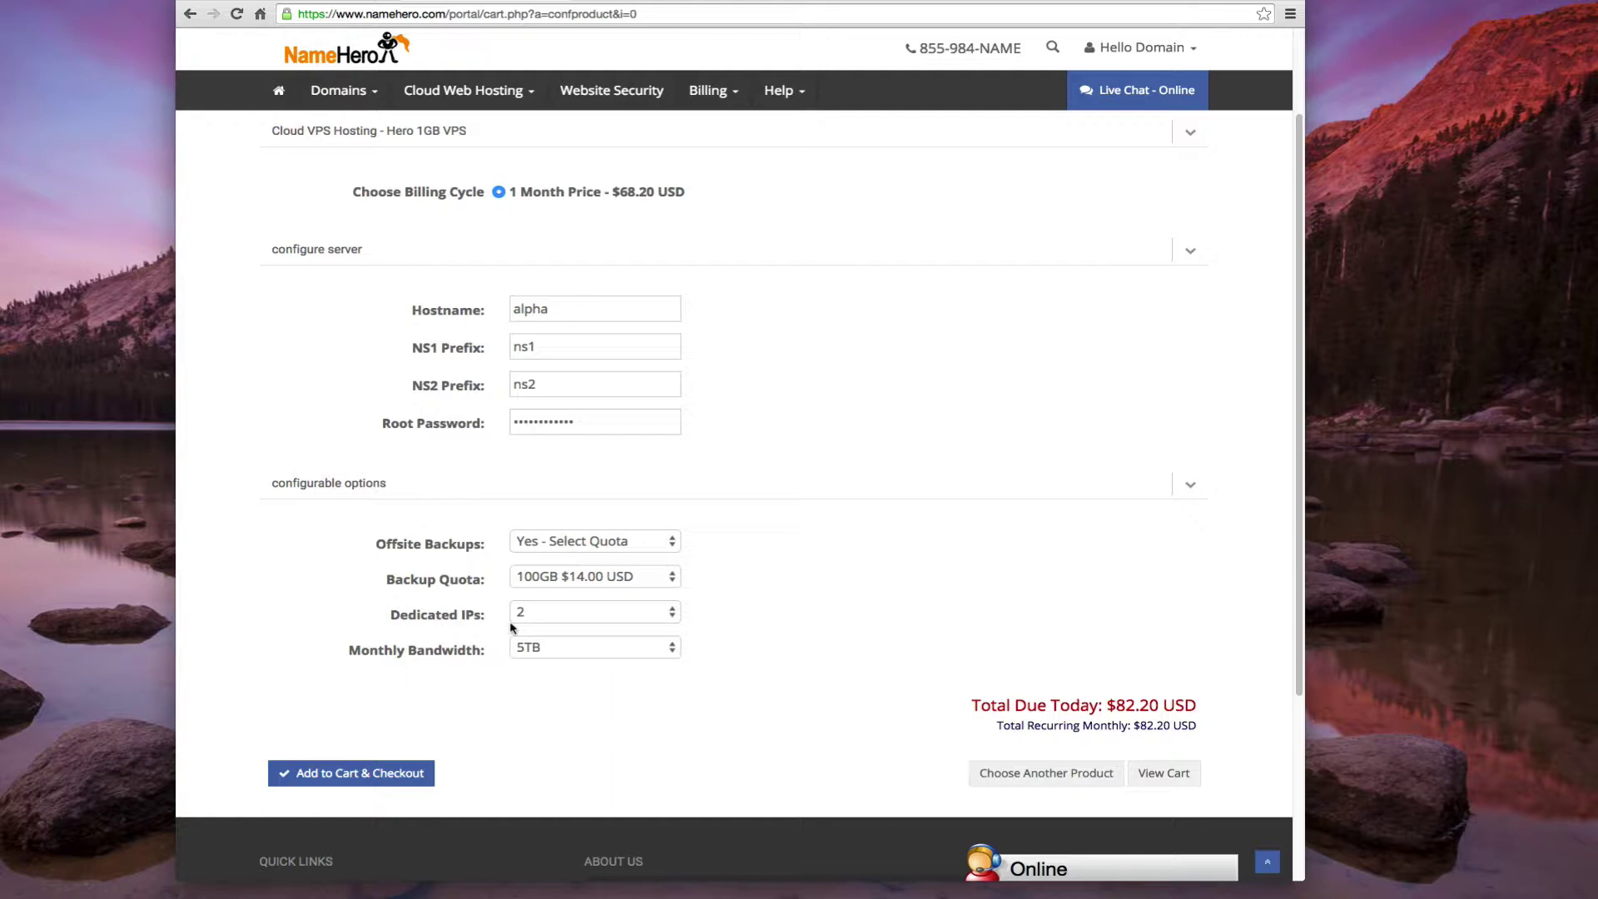
{"action": "left_click", "coordinate": [533, 620]}
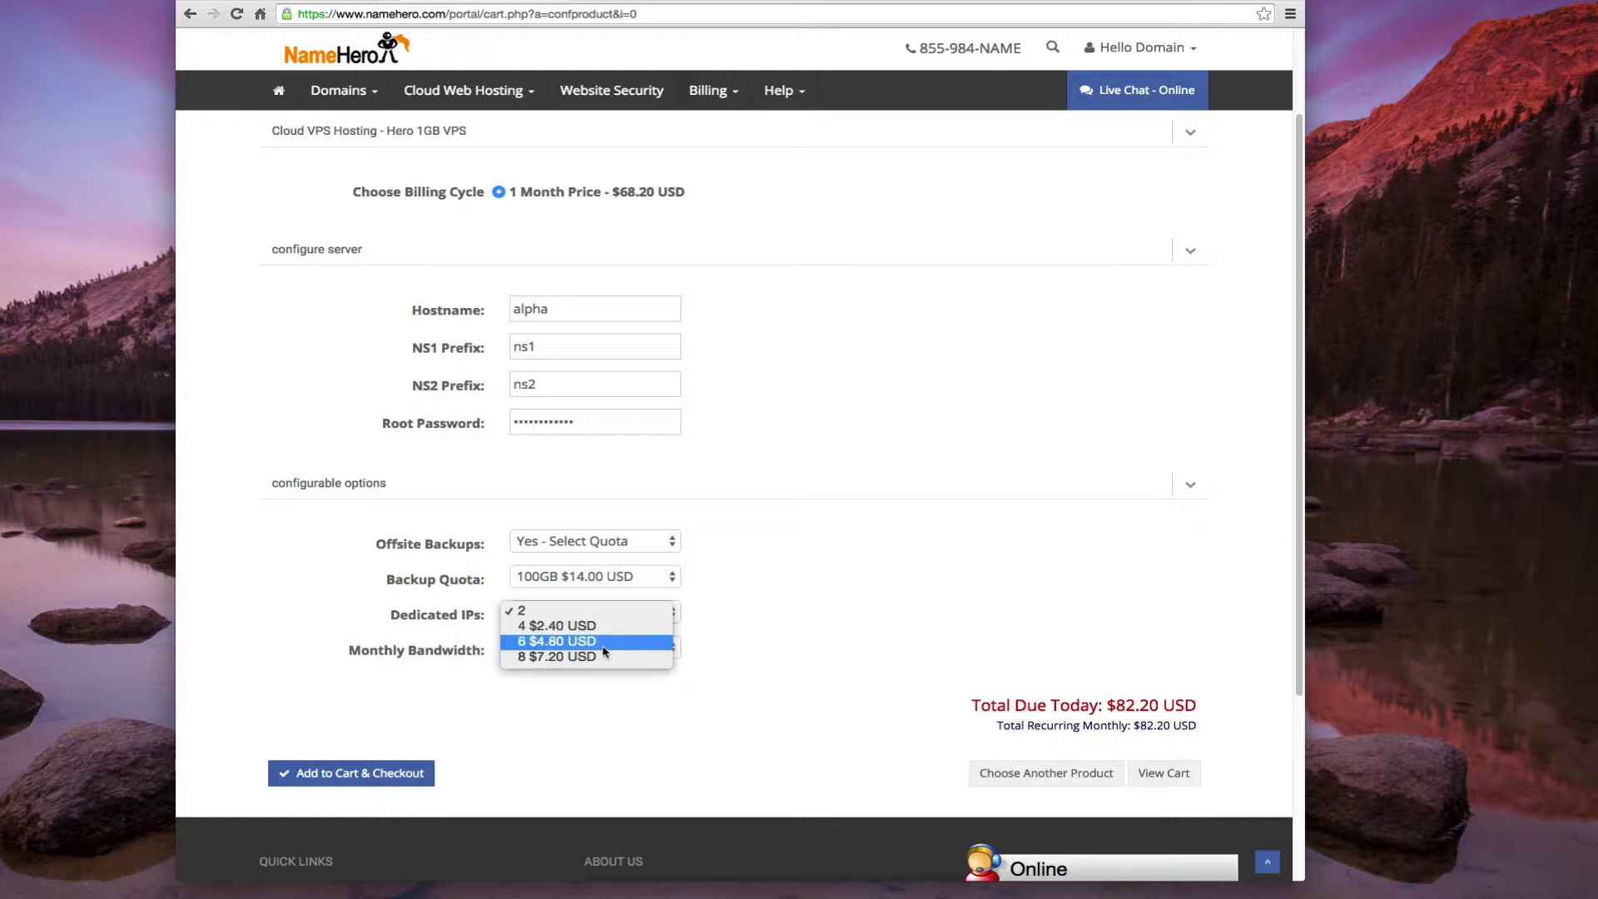
{"action": "left_click", "coordinate": [642, 615]}
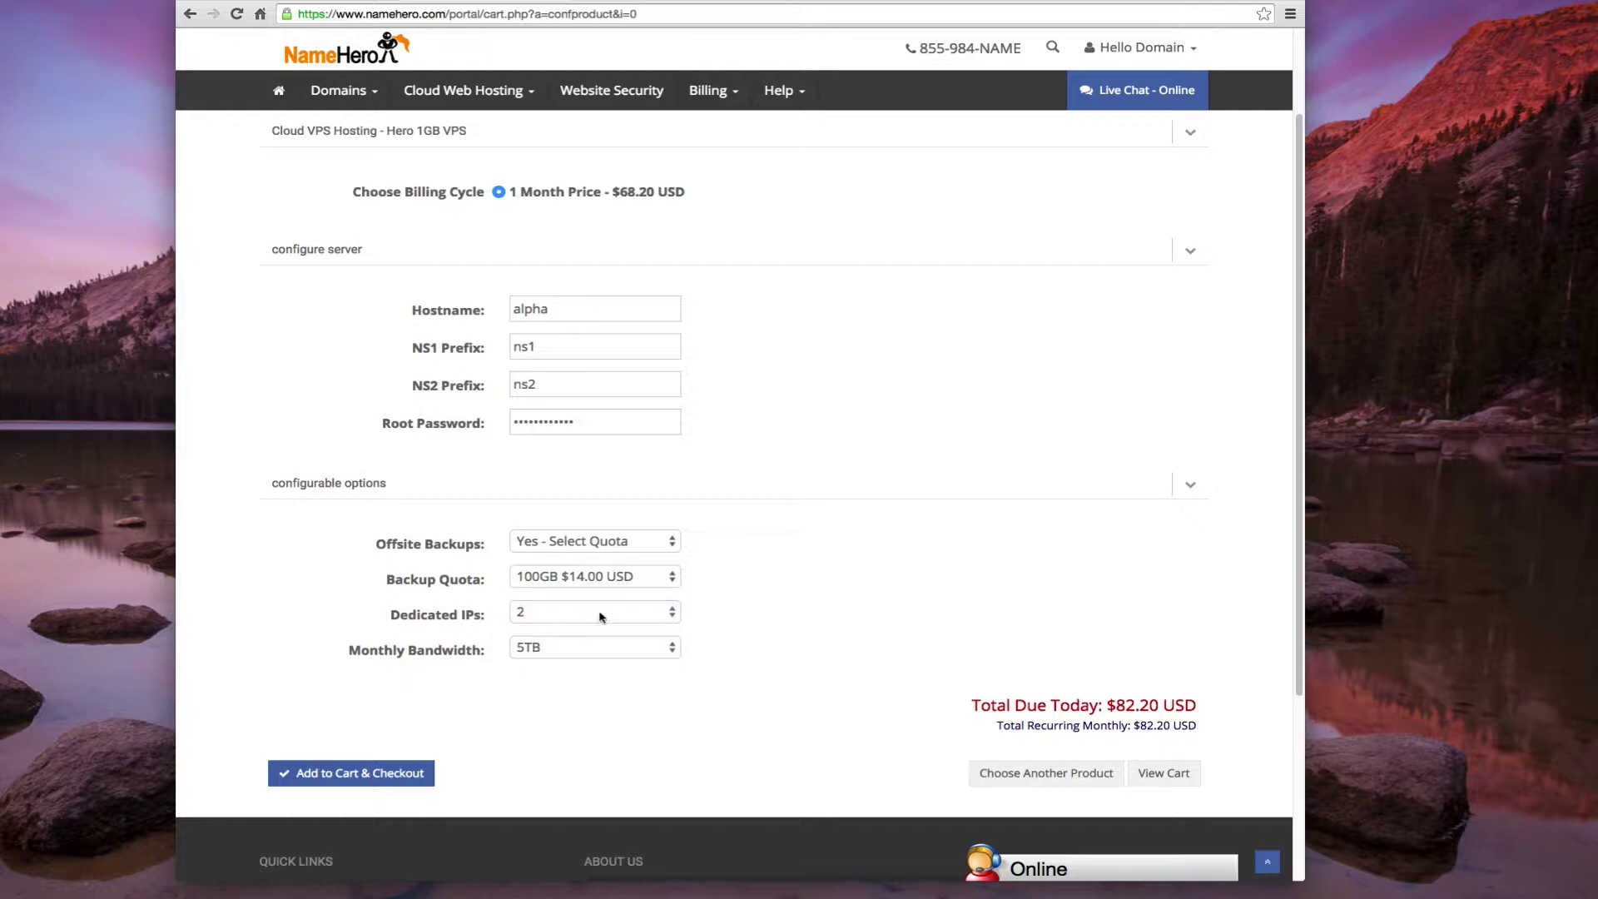
{"action": "left_click", "coordinate": [627, 647]}
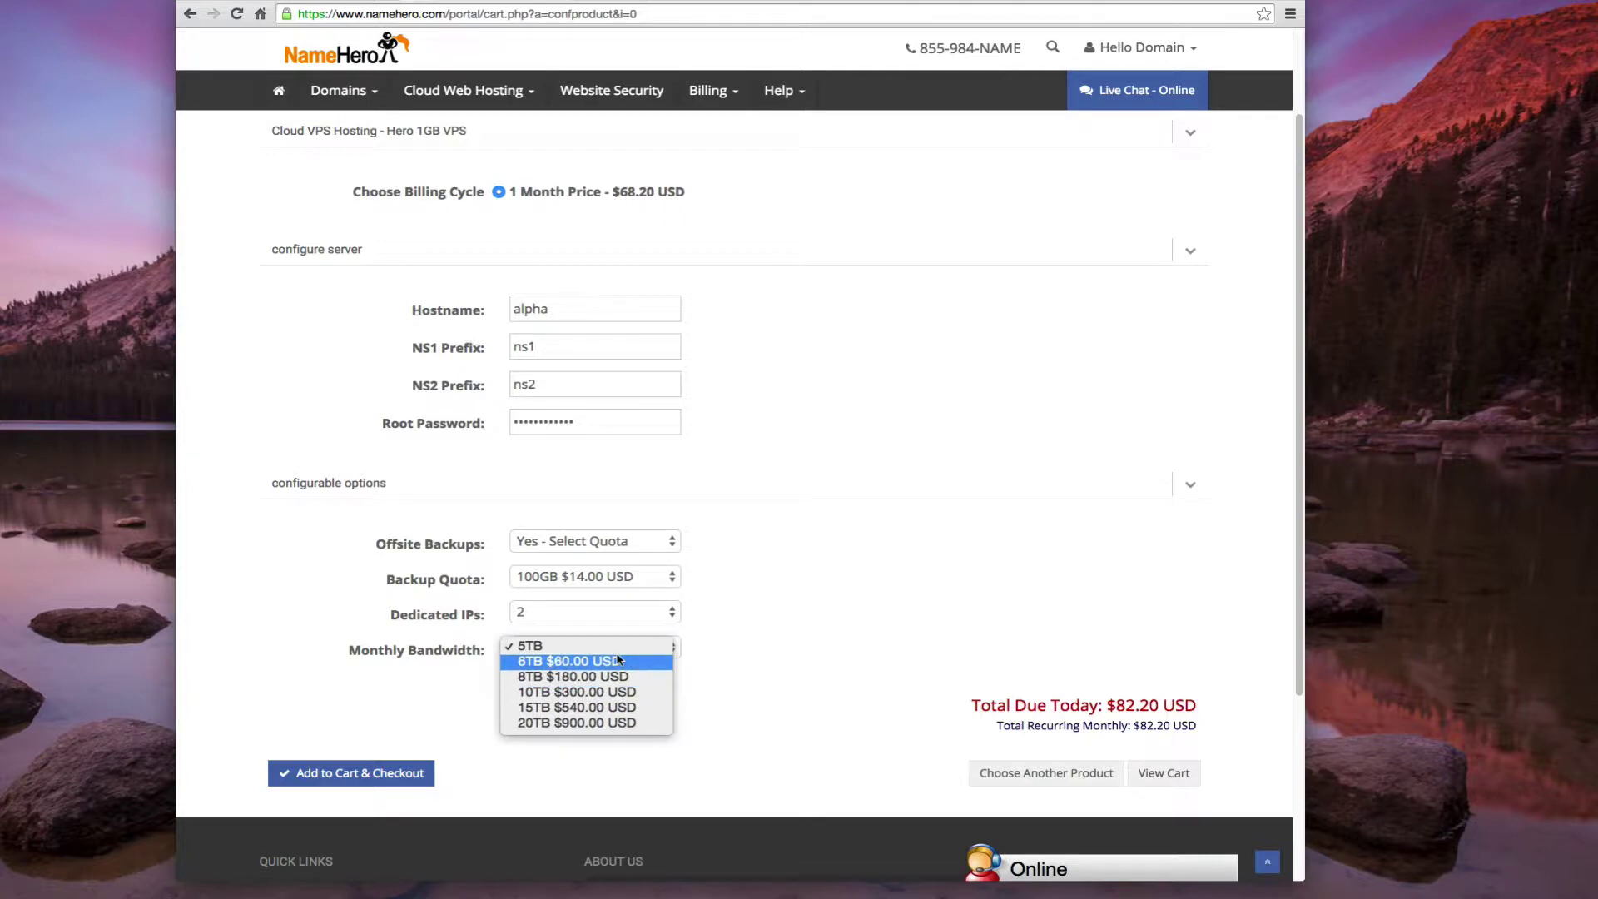
{"action": "left_click", "coordinate": [636, 661]}
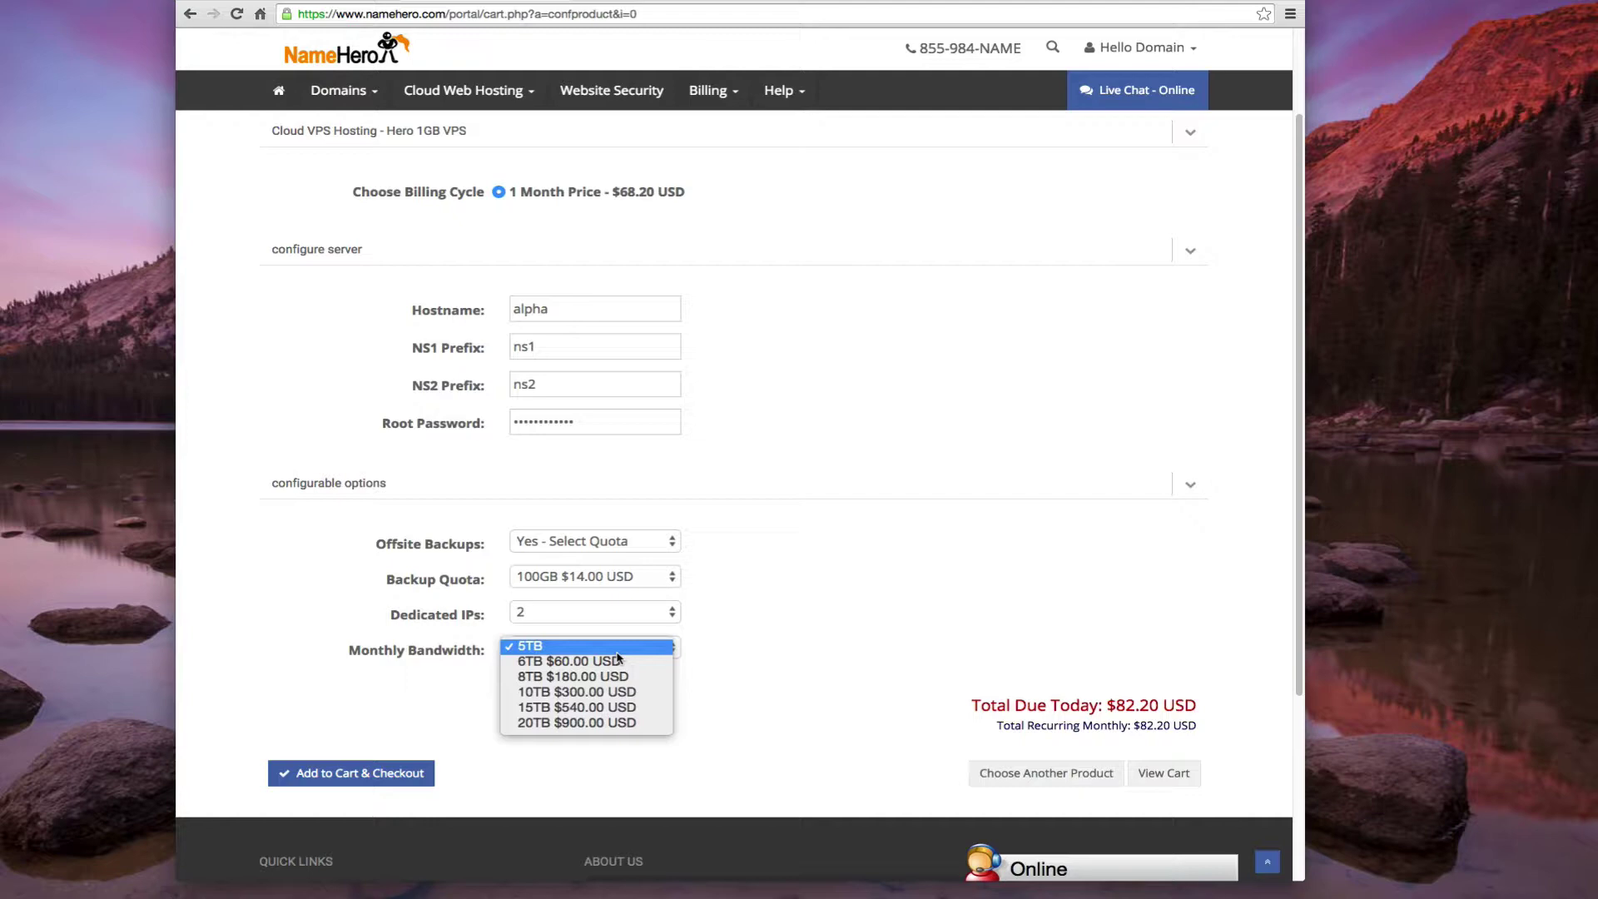
{"action": "left_click", "coordinate": [818, 617]}
Step: Add the configured Hero 1GB VPS to the cart and proceed to checkout
{"action": "left_click", "coordinate": [365, 774]}
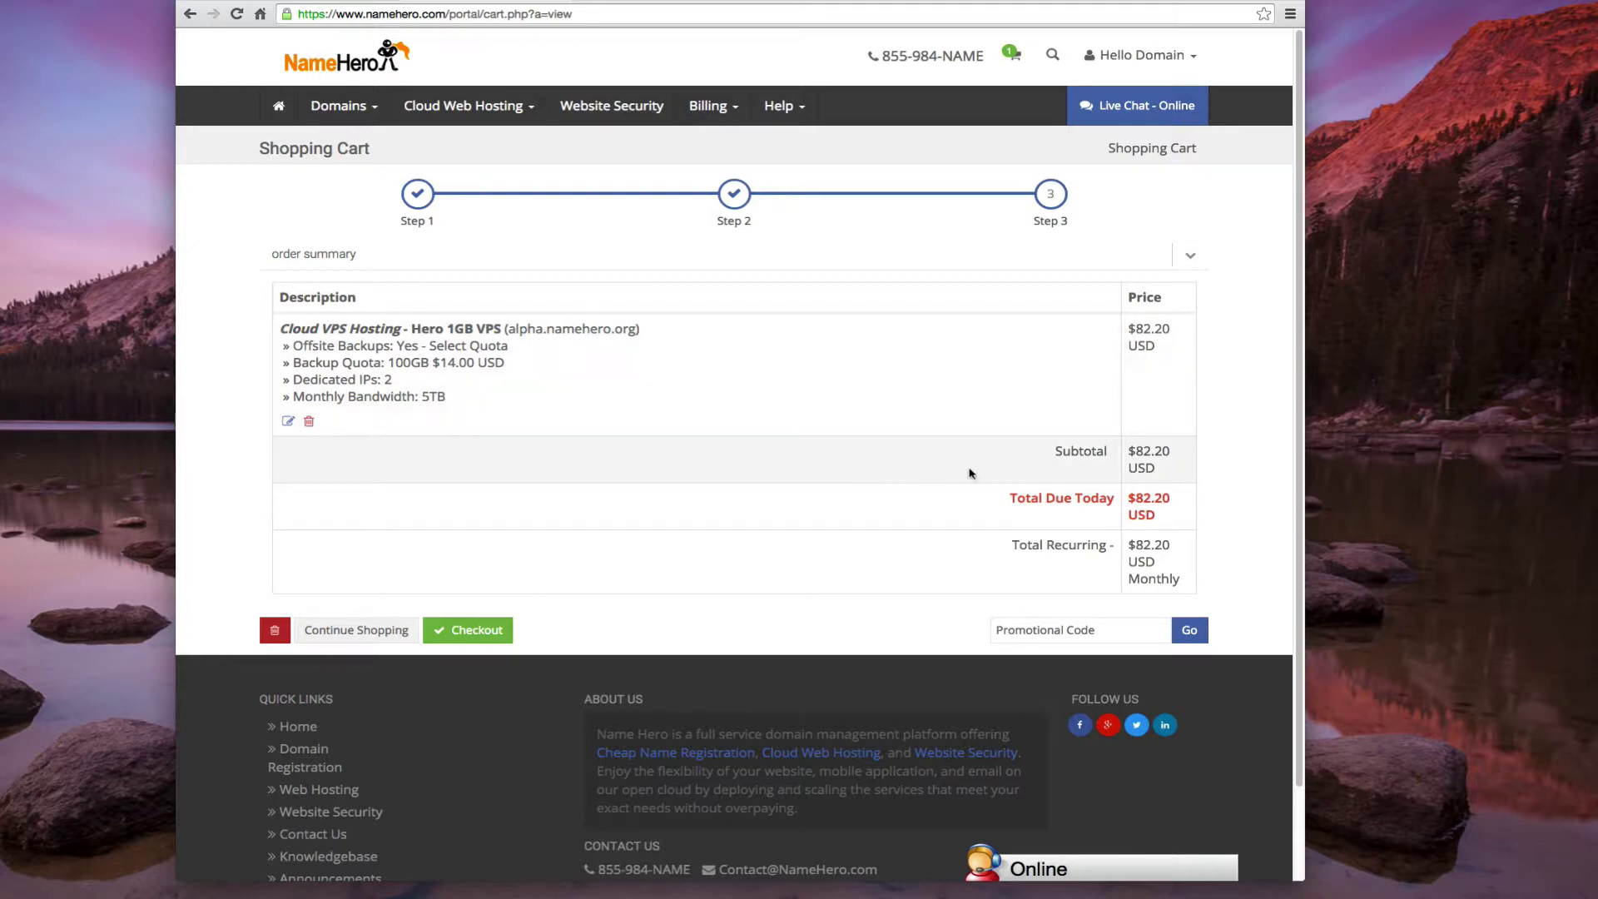
{"action": "left_click", "coordinate": [471, 634]}
Step: Accept the Terms of Service at the bottom of the checkout form
{"action": "scroll", "coordinate": [391, 394], "scroll_direction": "down", "scroll_amount": 3}
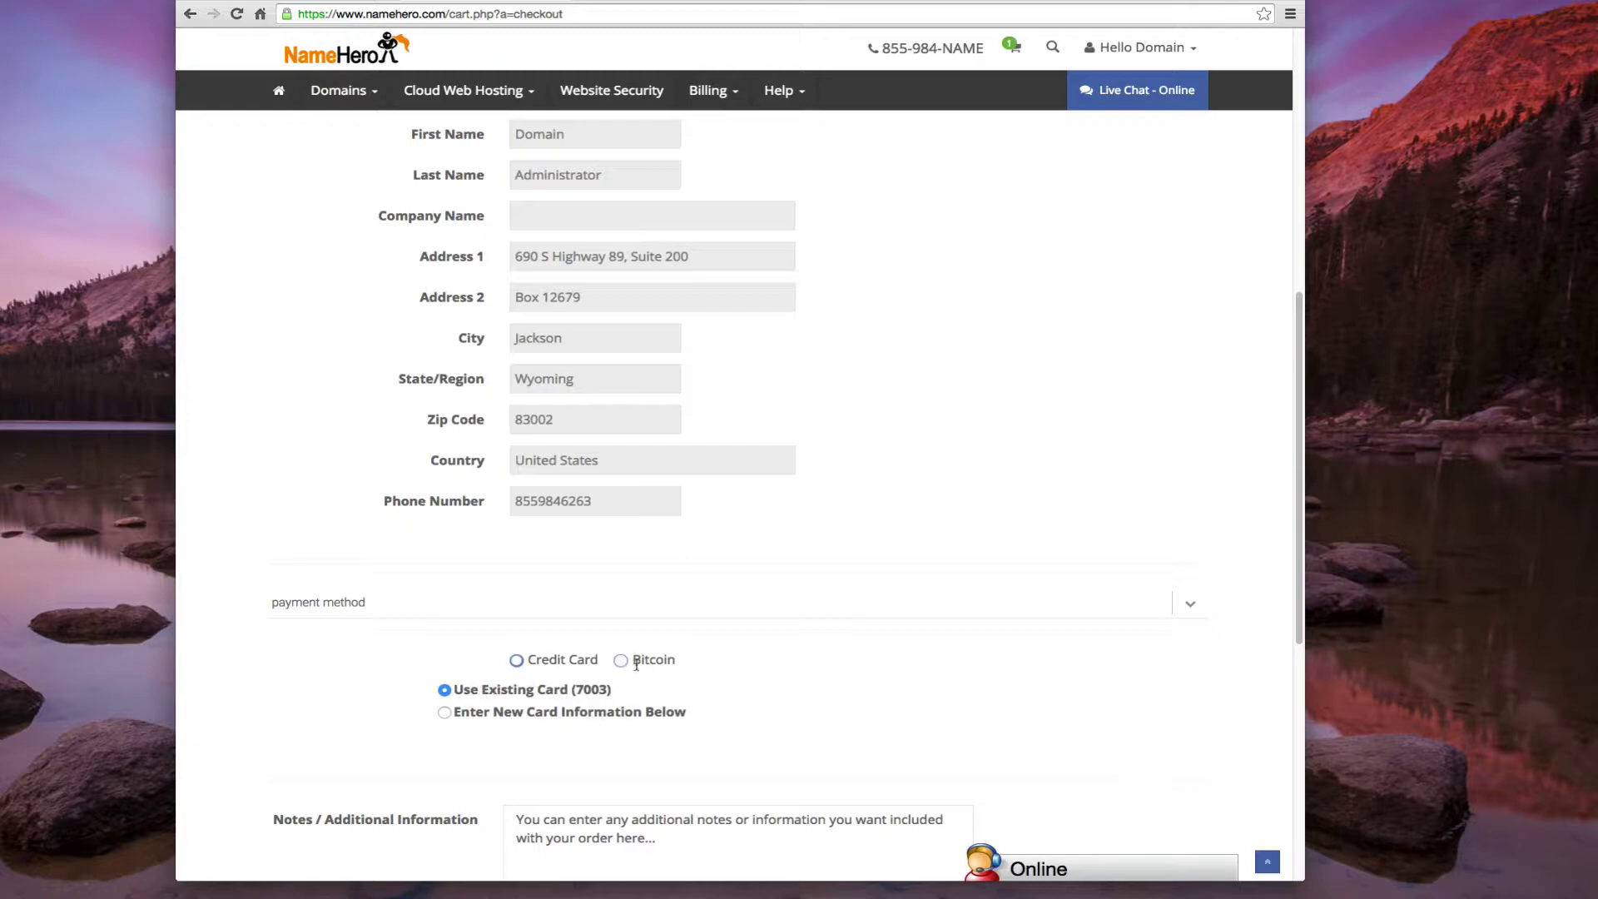
{"action": "scroll", "coordinate": [603, 662], "scroll_direction": "down", "scroll_amount": 3}
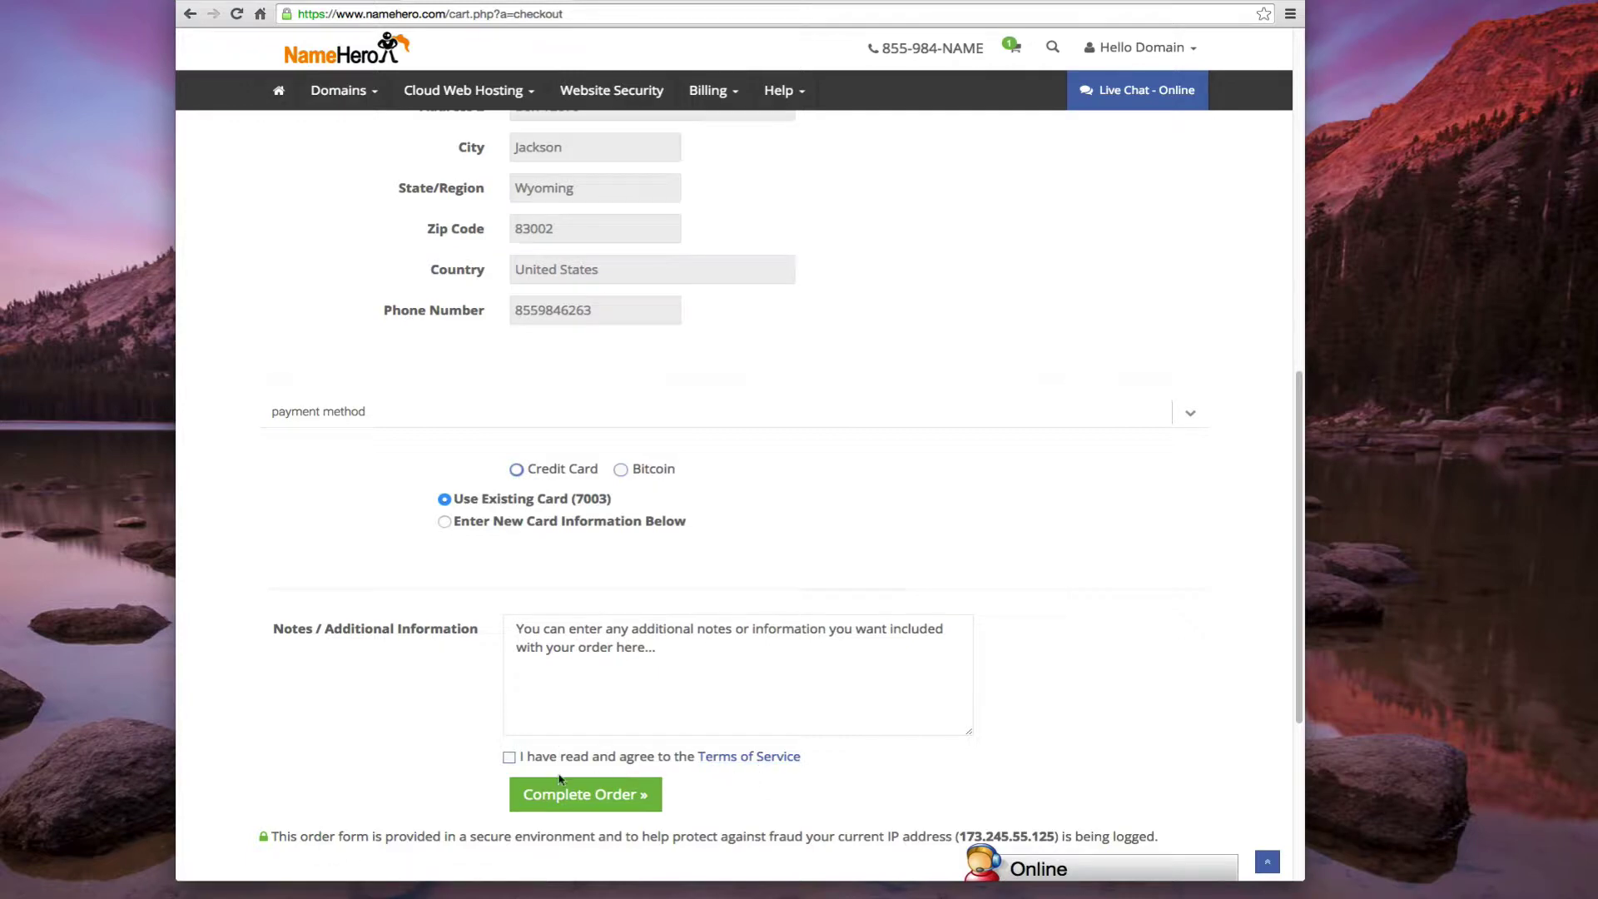
{"action": "left_click", "coordinate": [509, 757]}
Step: Place the order for the Hero 1GB VPS at alpha.namehero.org
{"action": "left_click", "coordinate": [573, 795]}
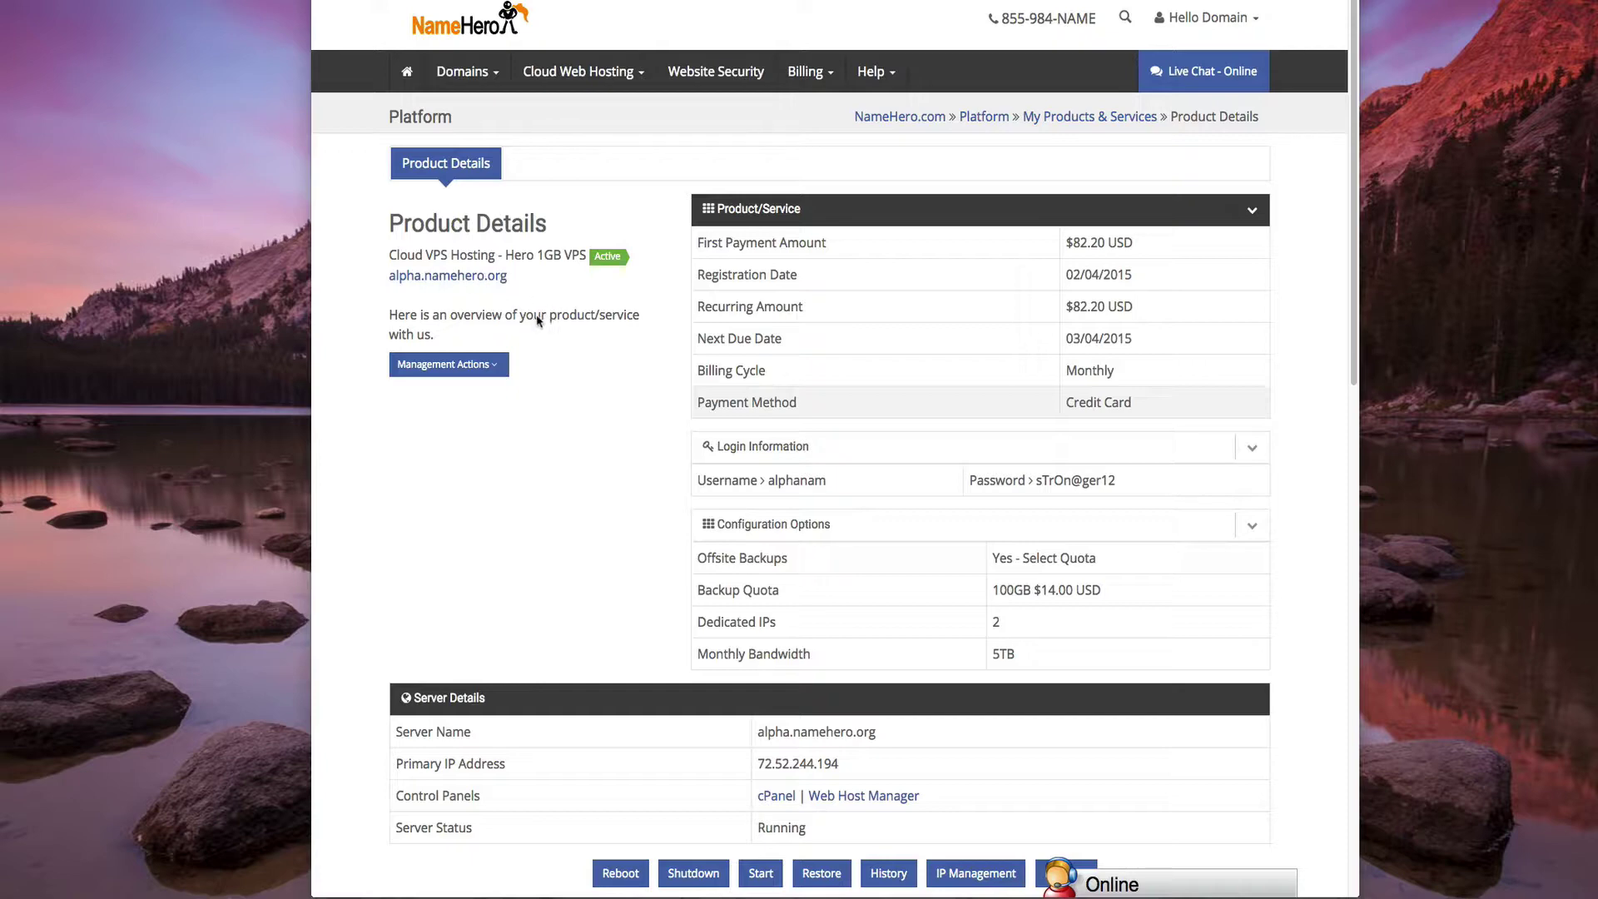
Step: Review and close the Management Actions list, then view Server Details and Monitoring
{"action": "left_click", "coordinate": [495, 371]}
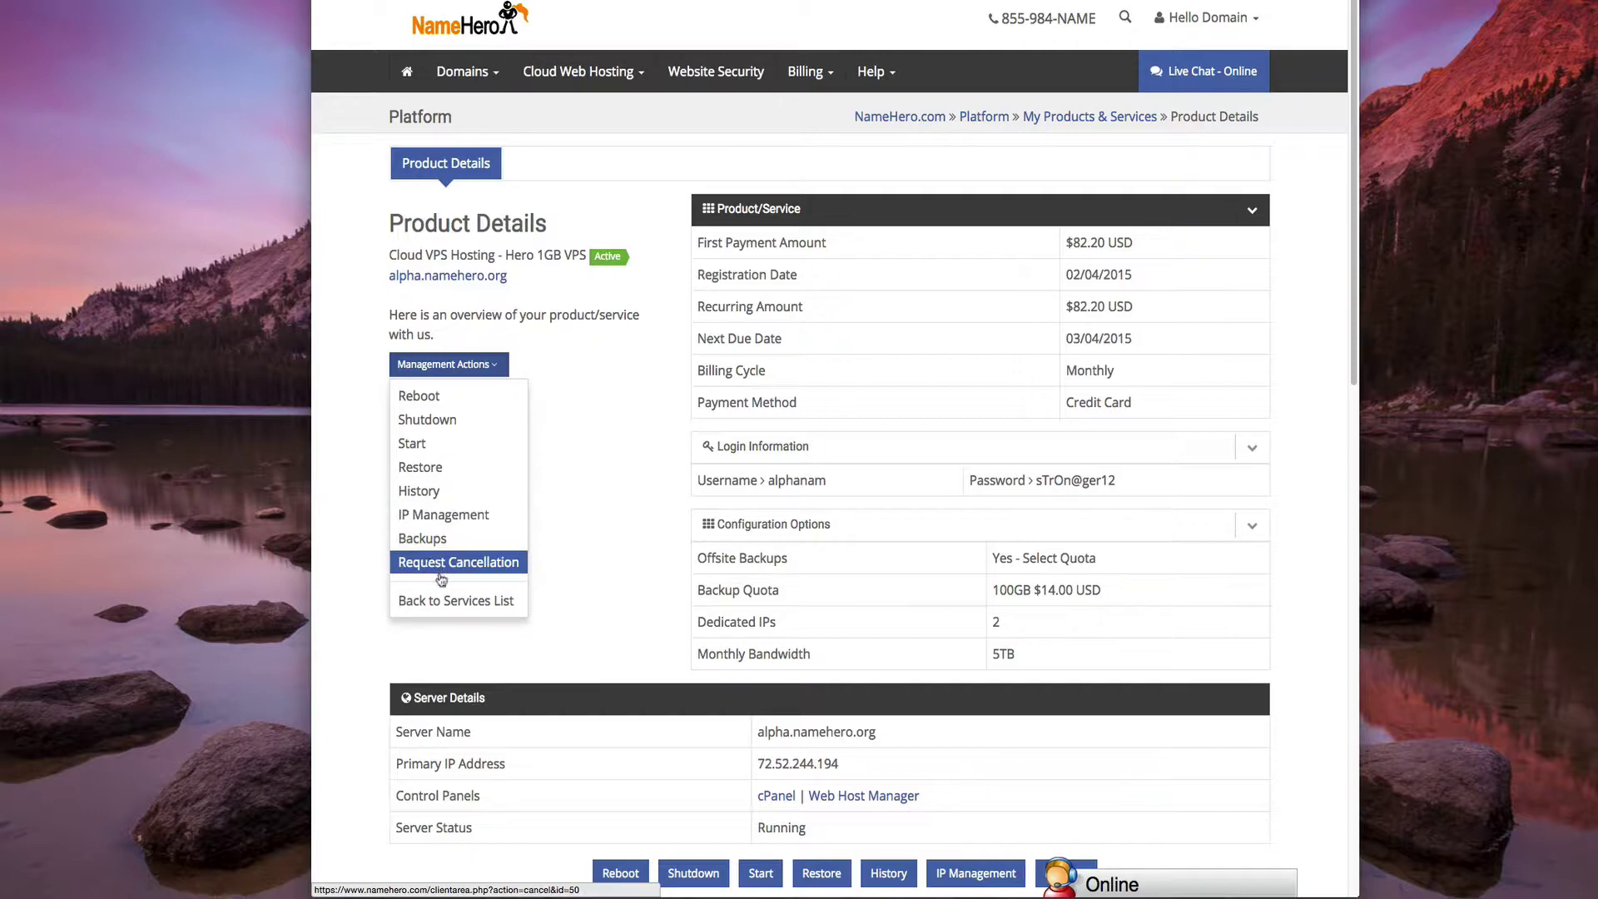
{"action": "left_click", "coordinate": [588, 402]}
{"action": "scroll", "coordinate": [631, 490], "scroll_direction": "down", "scroll_amount": 1}
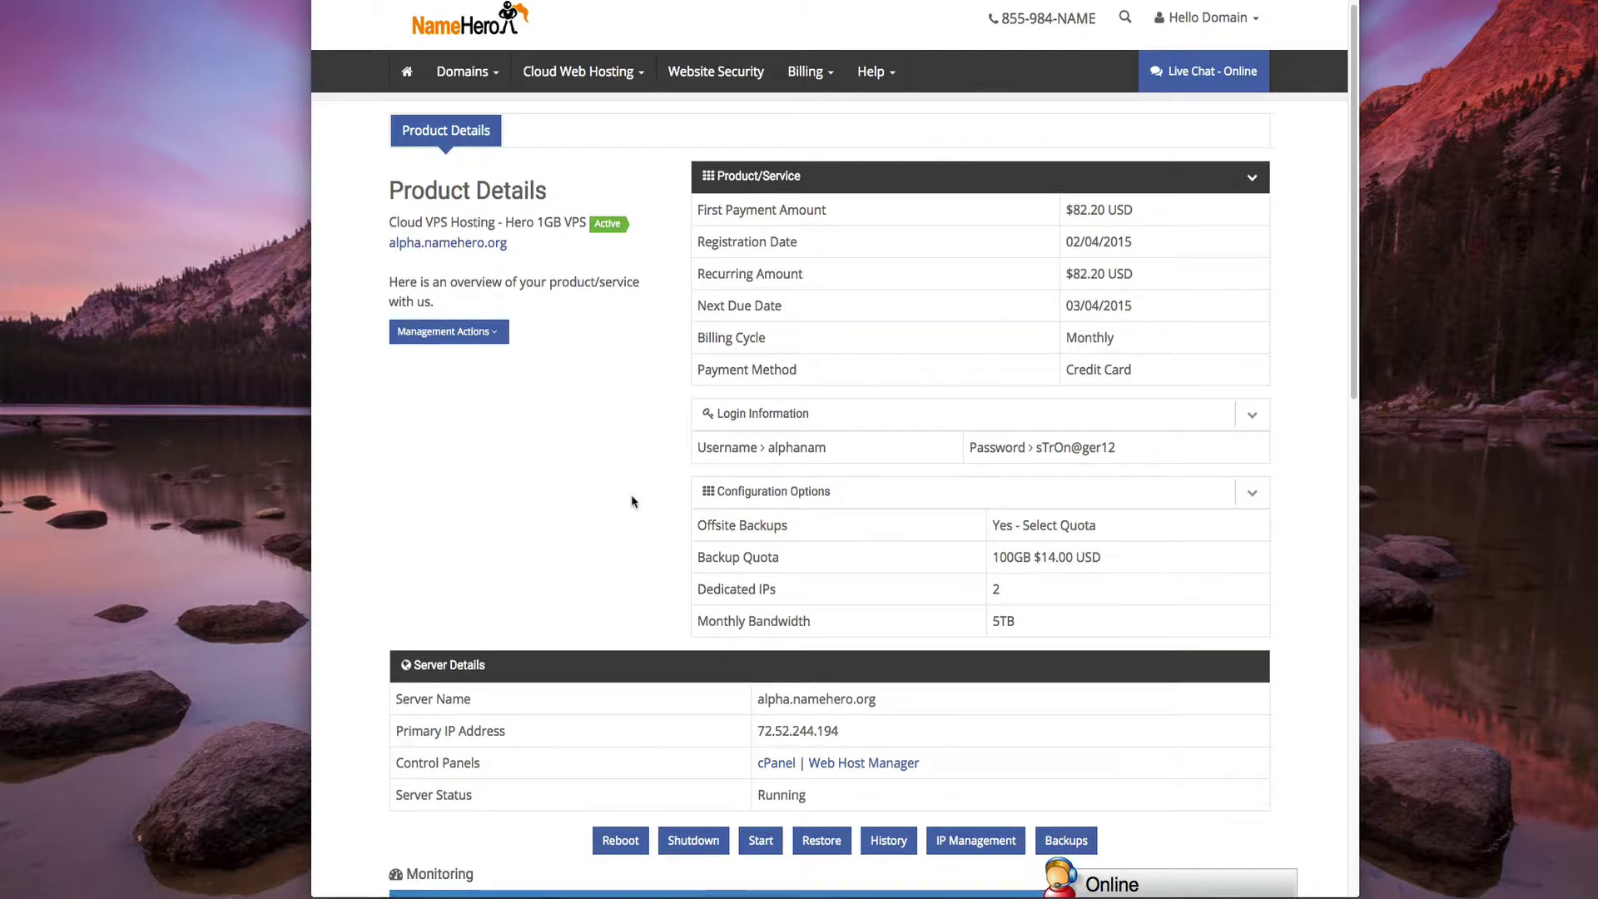
{"action": "scroll", "coordinate": [632, 501], "scroll_direction": "down", "scroll_amount": 4}
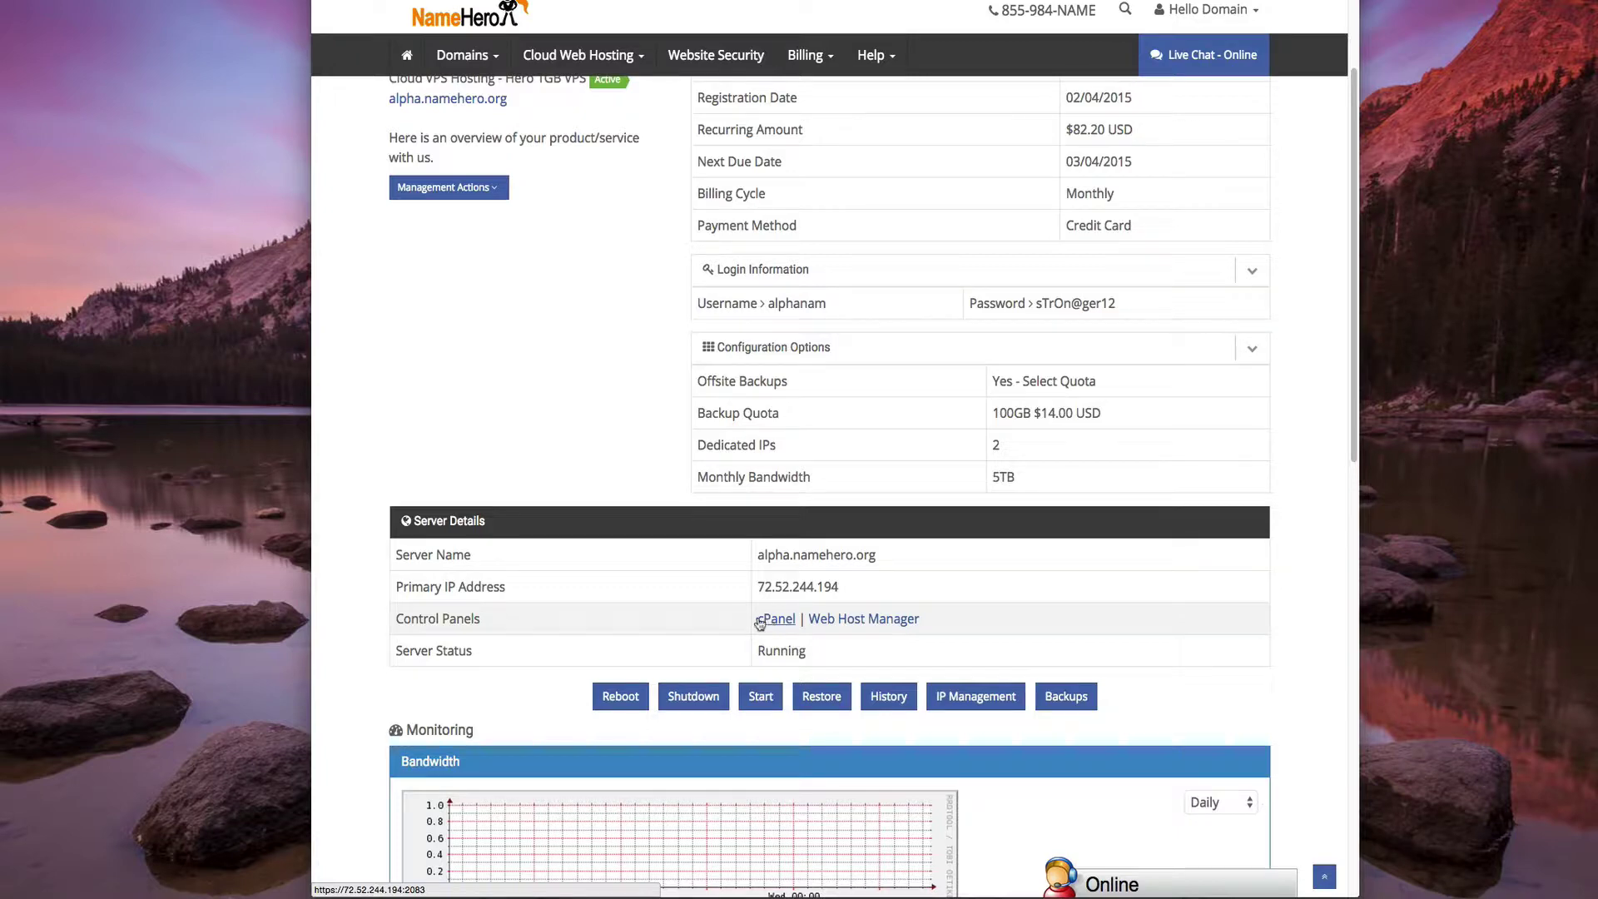
{"action": "left_click_drag", "start_coordinate": [755, 586], "coordinate": [848, 586]}
{"action": "scroll", "coordinate": [759, 505], "scroll_direction": "down", "scroll_amount": 1}
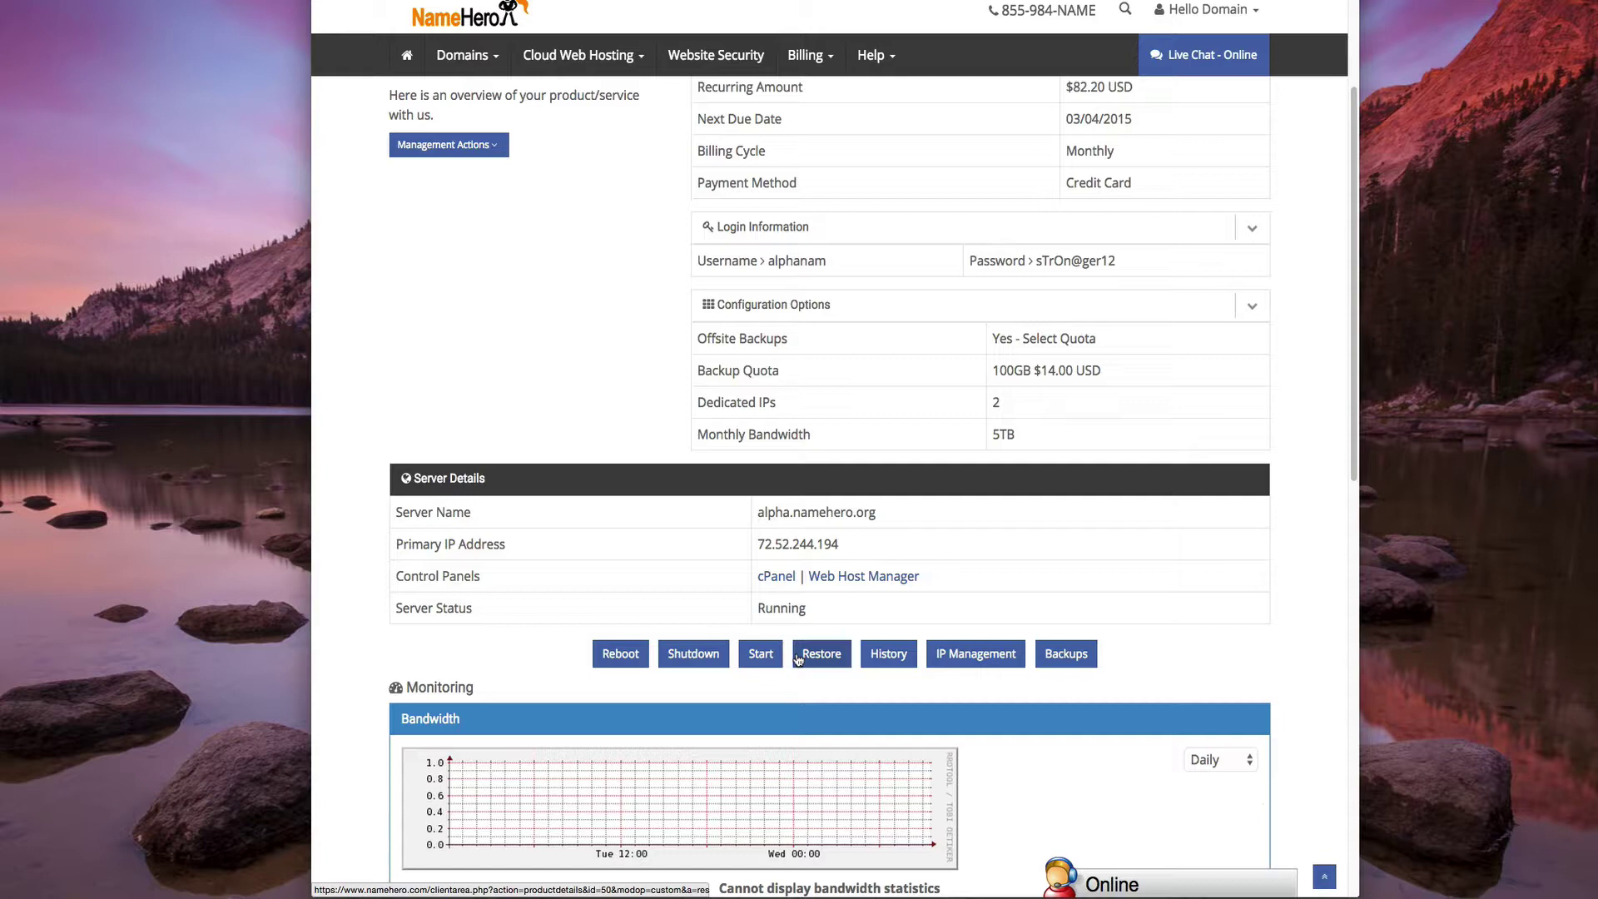
Step: Review the Restore from template OS list, then return to the Product Details page
{"action": "left_click", "coordinate": [798, 659]}
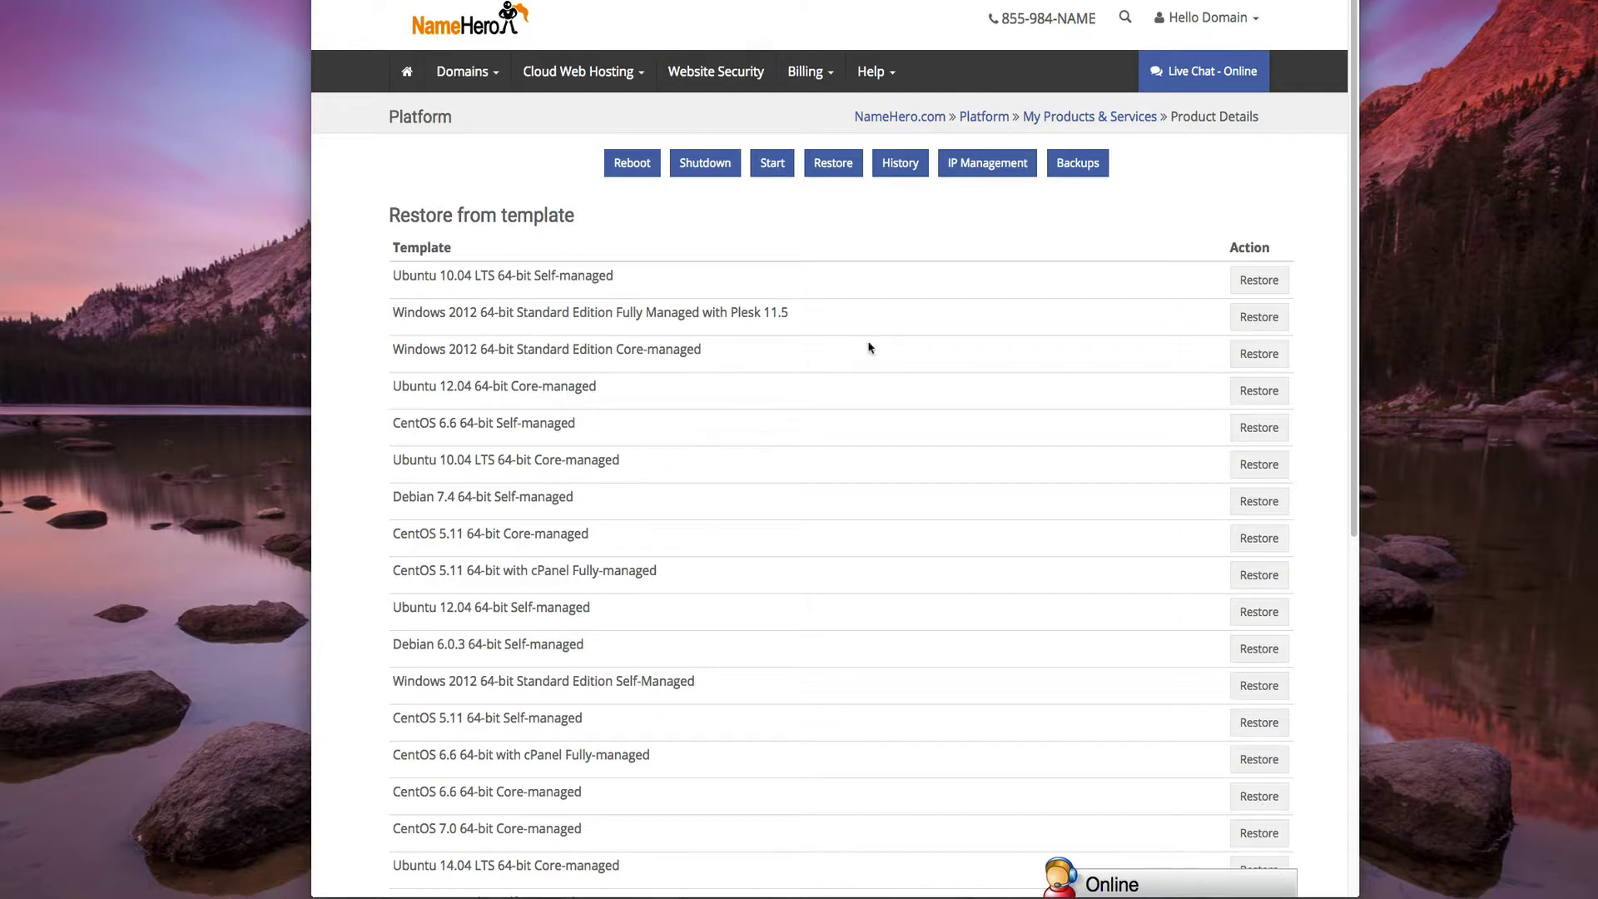
{"action": "key", "text": "super+bracketleft"}
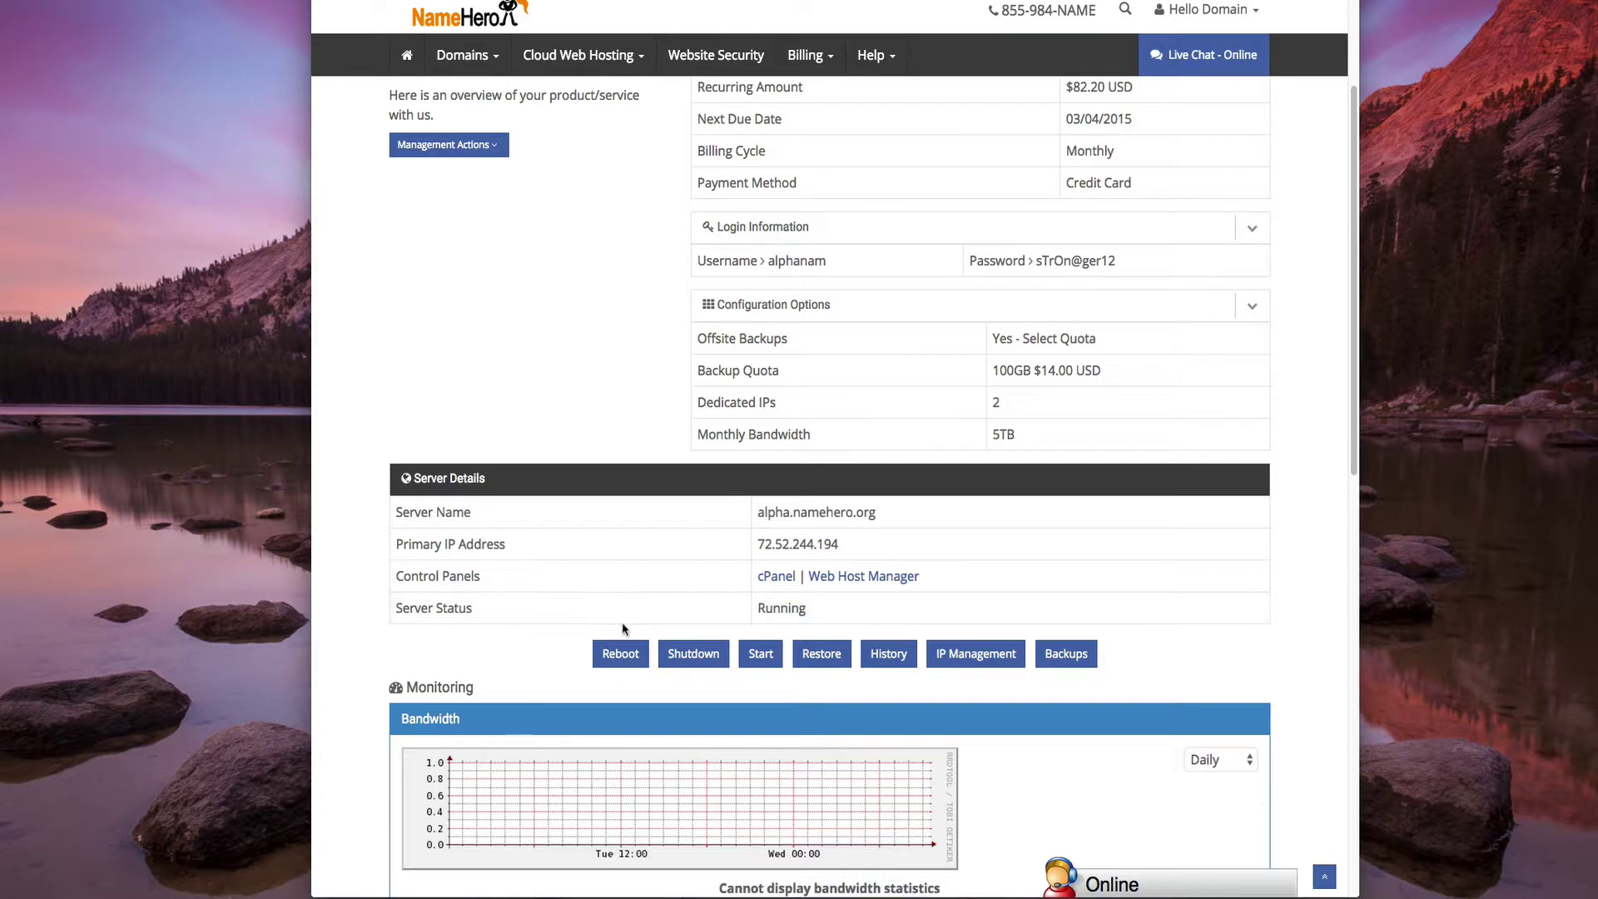
Step: Scroll down to Server Load and highlight the load averages 0.46, 0.52 and 0.24
{"action": "scroll", "coordinate": [749, 564], "scroll_direction": "down", "scroll_amount": 5}
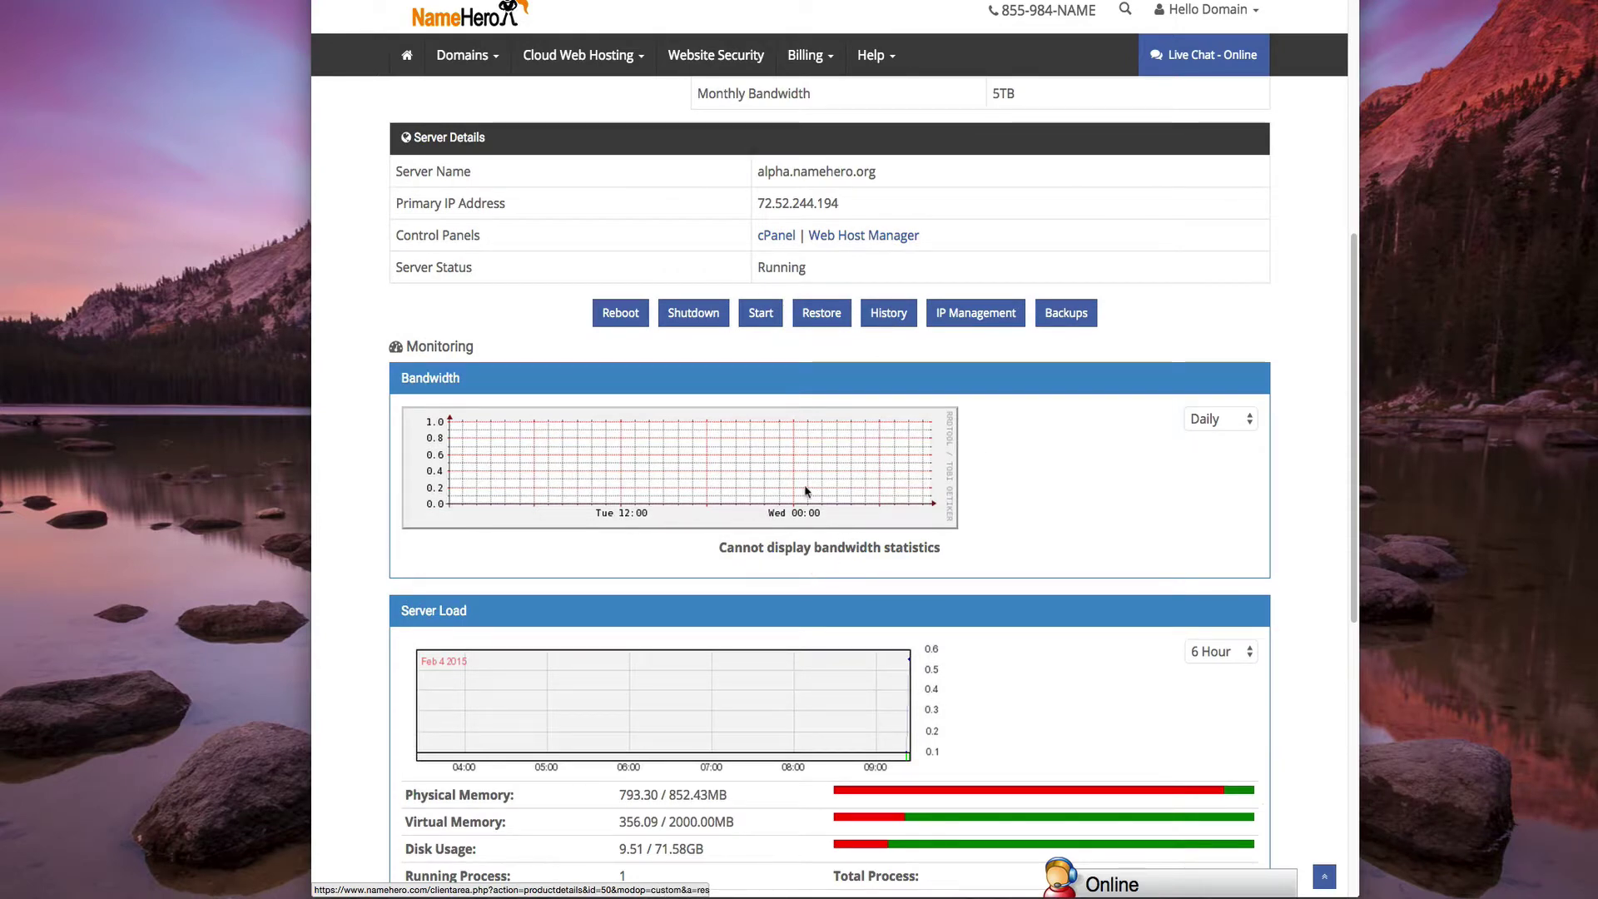
{"action": "scroll", "coordinate": [645, 462], "scroll_direction": "down", "scroll_amount": 2}
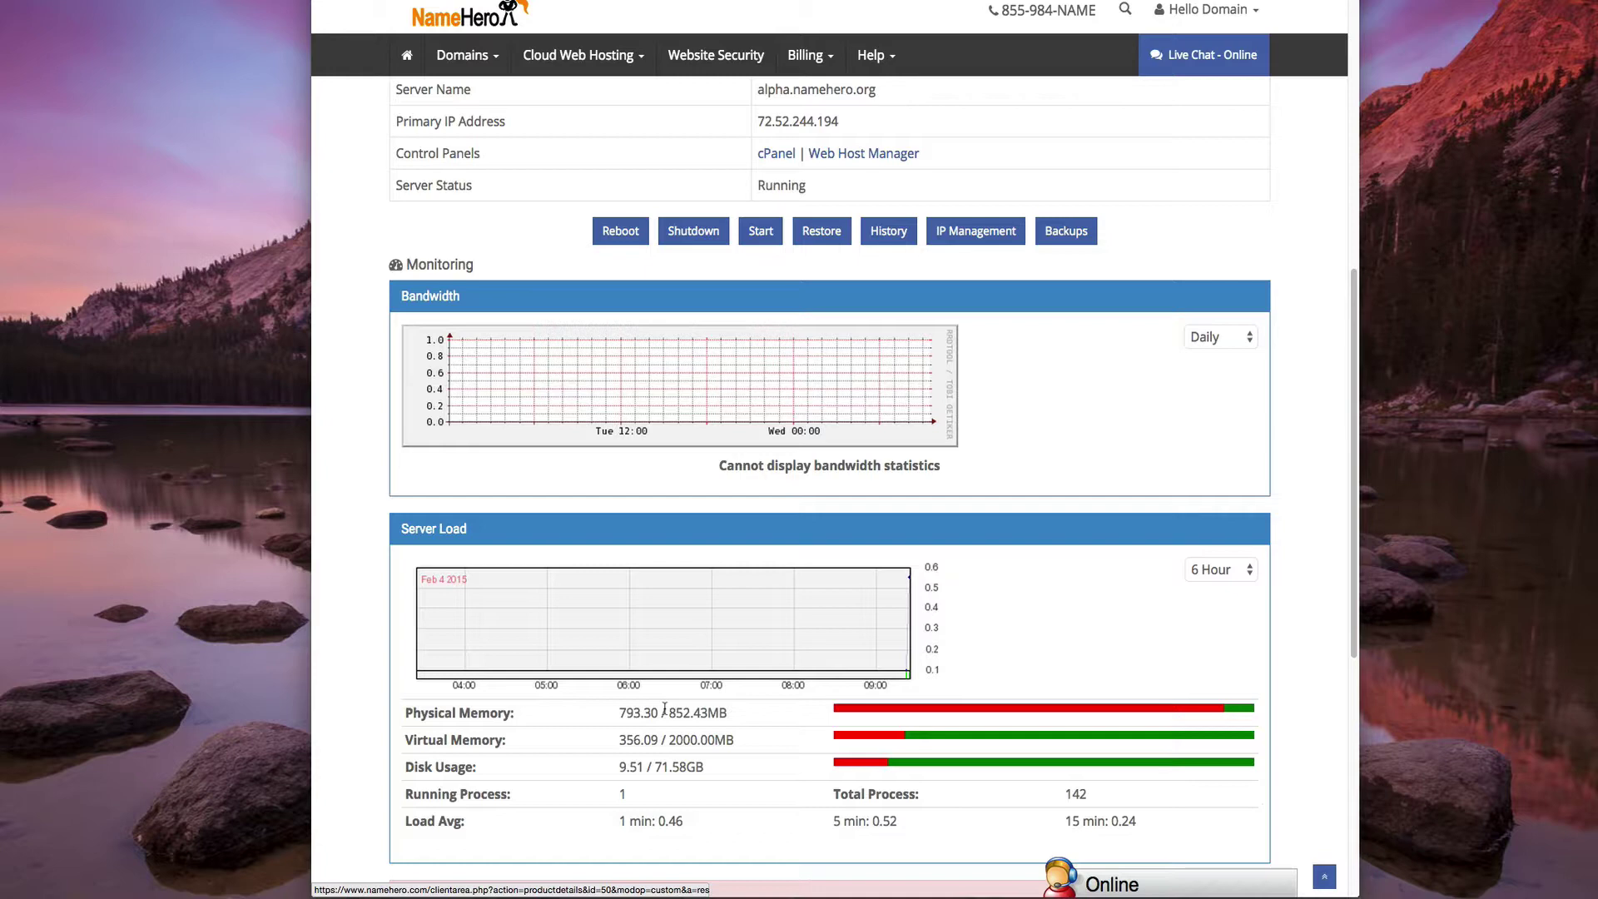
{"action": "scroll", "coordinate": [645, 749], "scroll_direction": "down", "scroll_amount": 3}
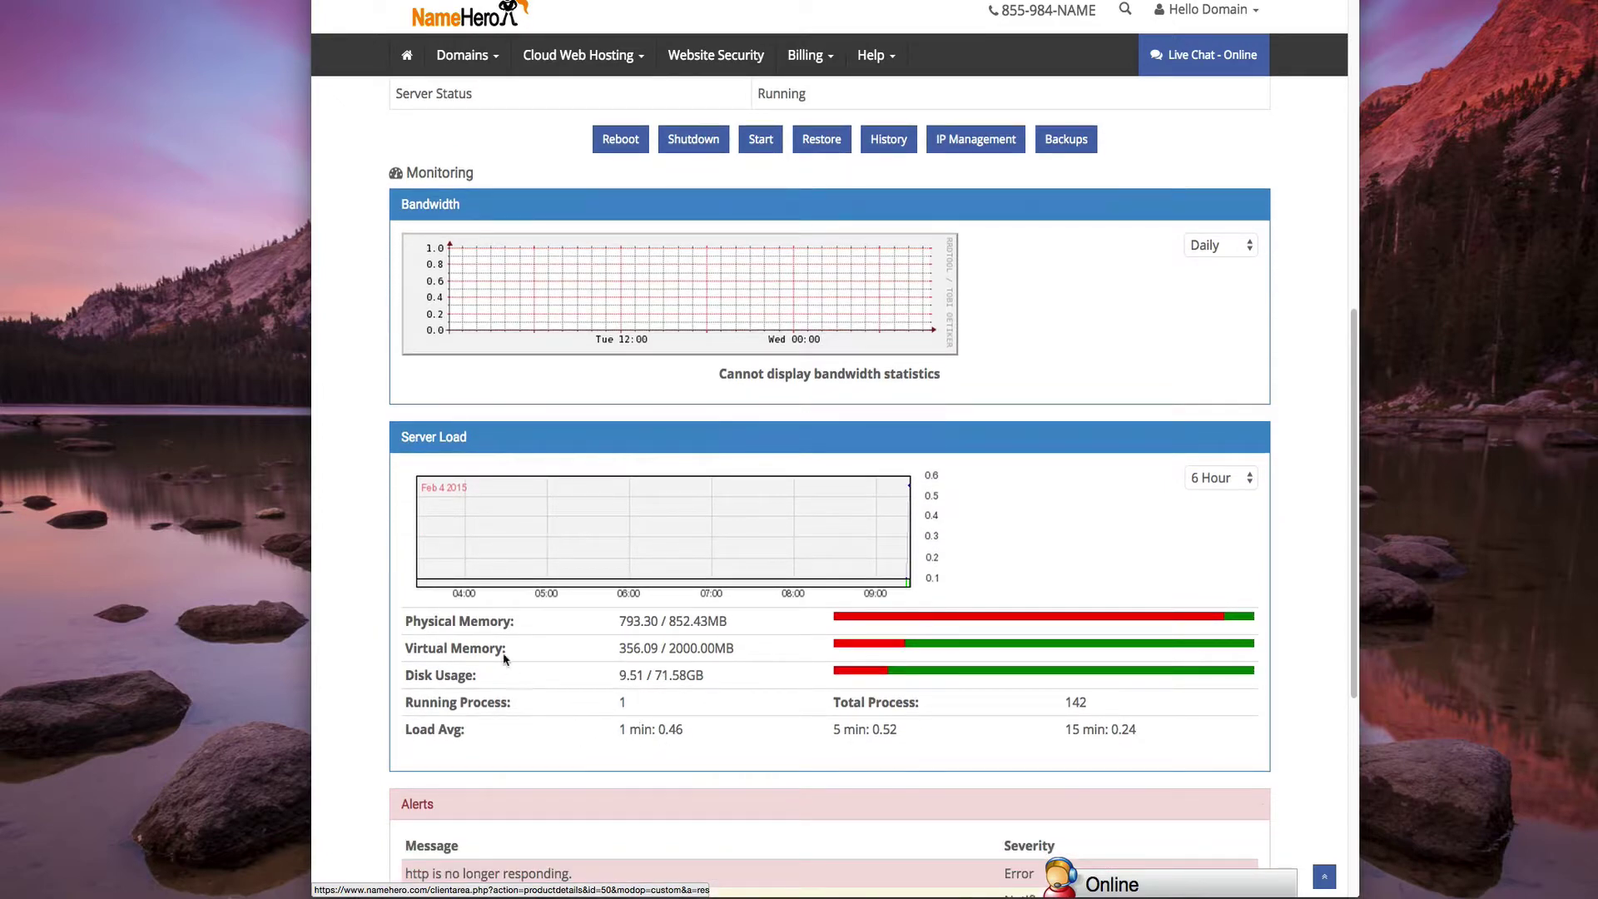
{"action": "left_click_drag", "start_coordinate": [416, 732], "coordinate": [470, 730]}
{"action": "left_click", "coordinate": [629, 749]}
{"action": "left_click_drag", "start_coordinate": [657, 730], "coordinate": [682, 727]}
{"action": "left_click_drag", "start_coordinate": [878, 729], "coordinate": [899, 729]}
{"action": "left_click_drag", "start_coordinate": [1137, 729], "coordinate": [1109, 729]}
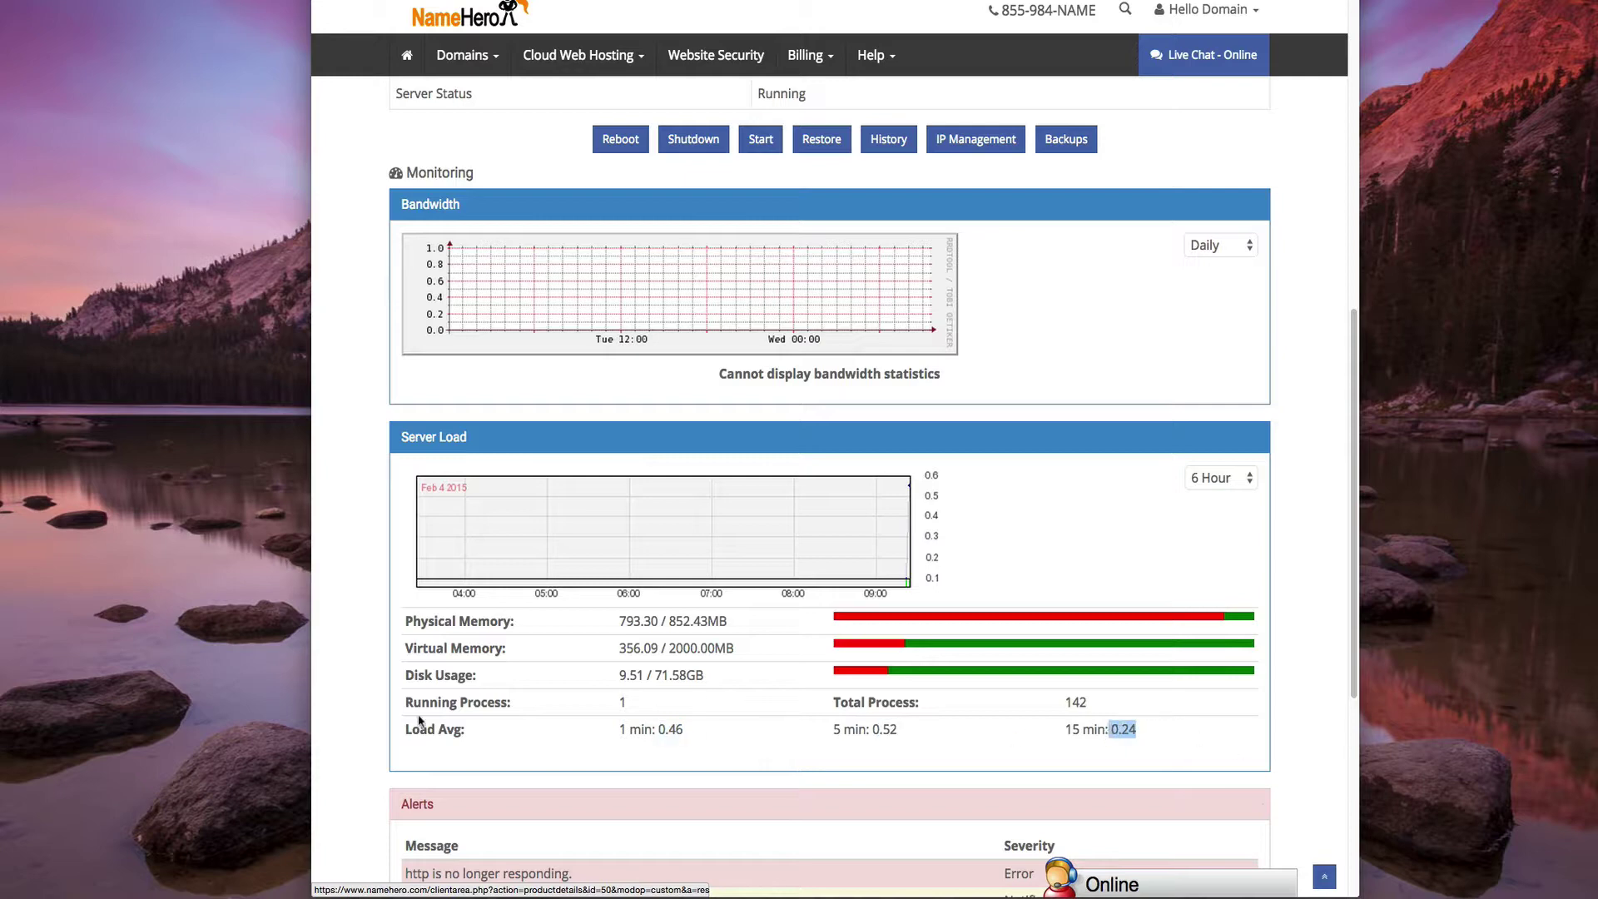
{"action": "left_click", "coordinate": [678, 721]}
{"action": "scroll", "coordinate": [653, 724], "scroll_direction": "down", "scroll_amount": 1}
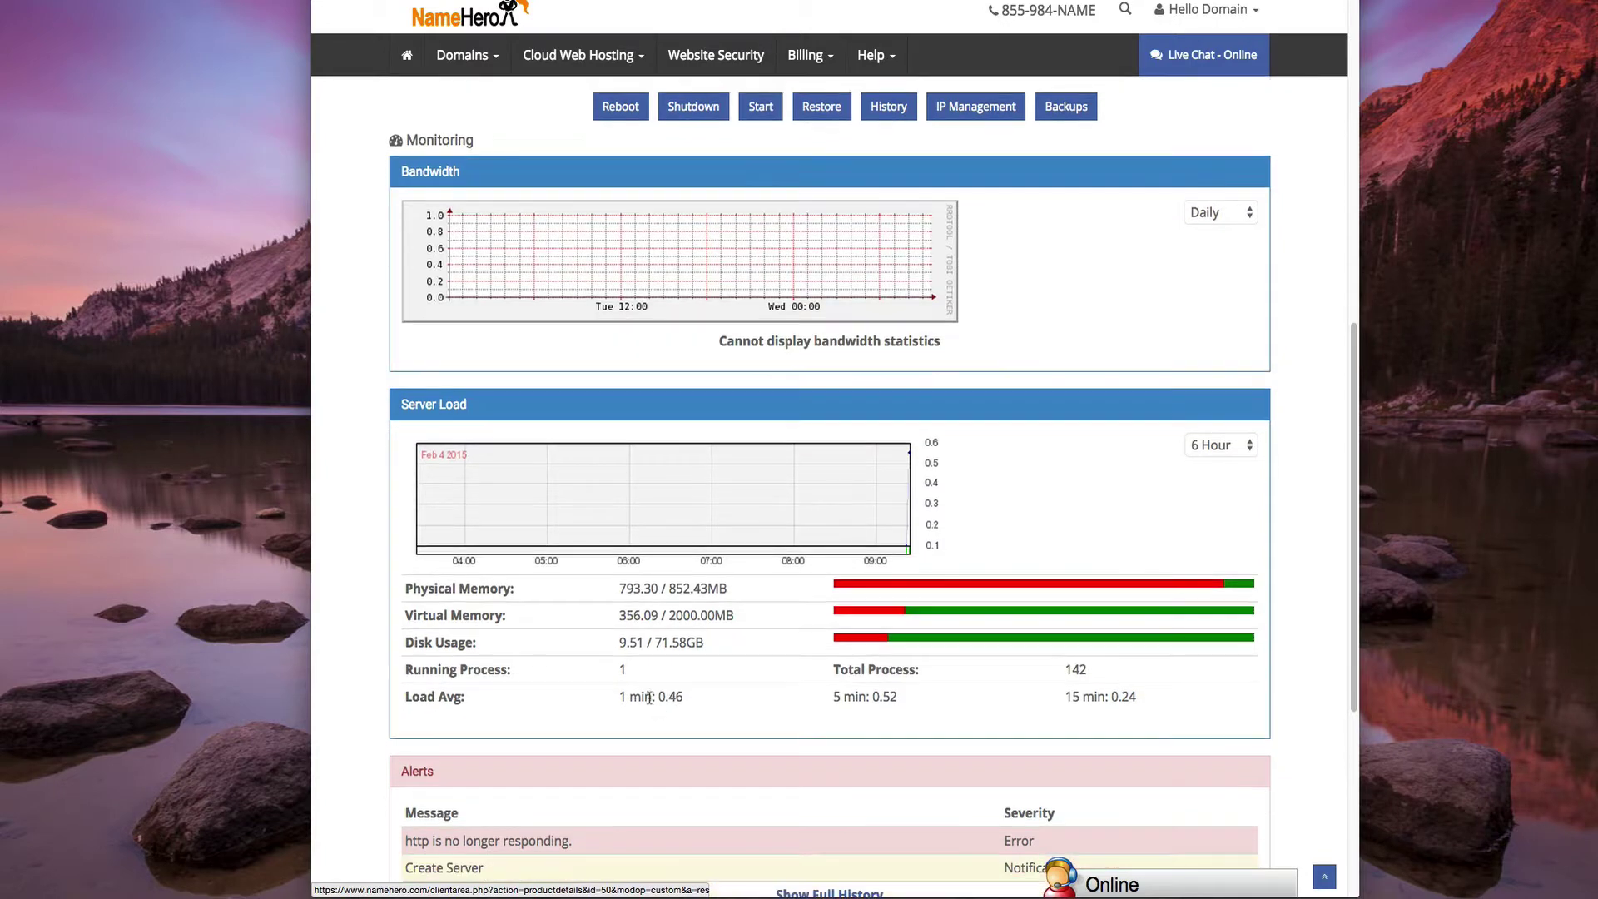
{"action": "scroll", "coordinate": [649, 696], "scroll_direction": "down", "scroll_amount": 2}
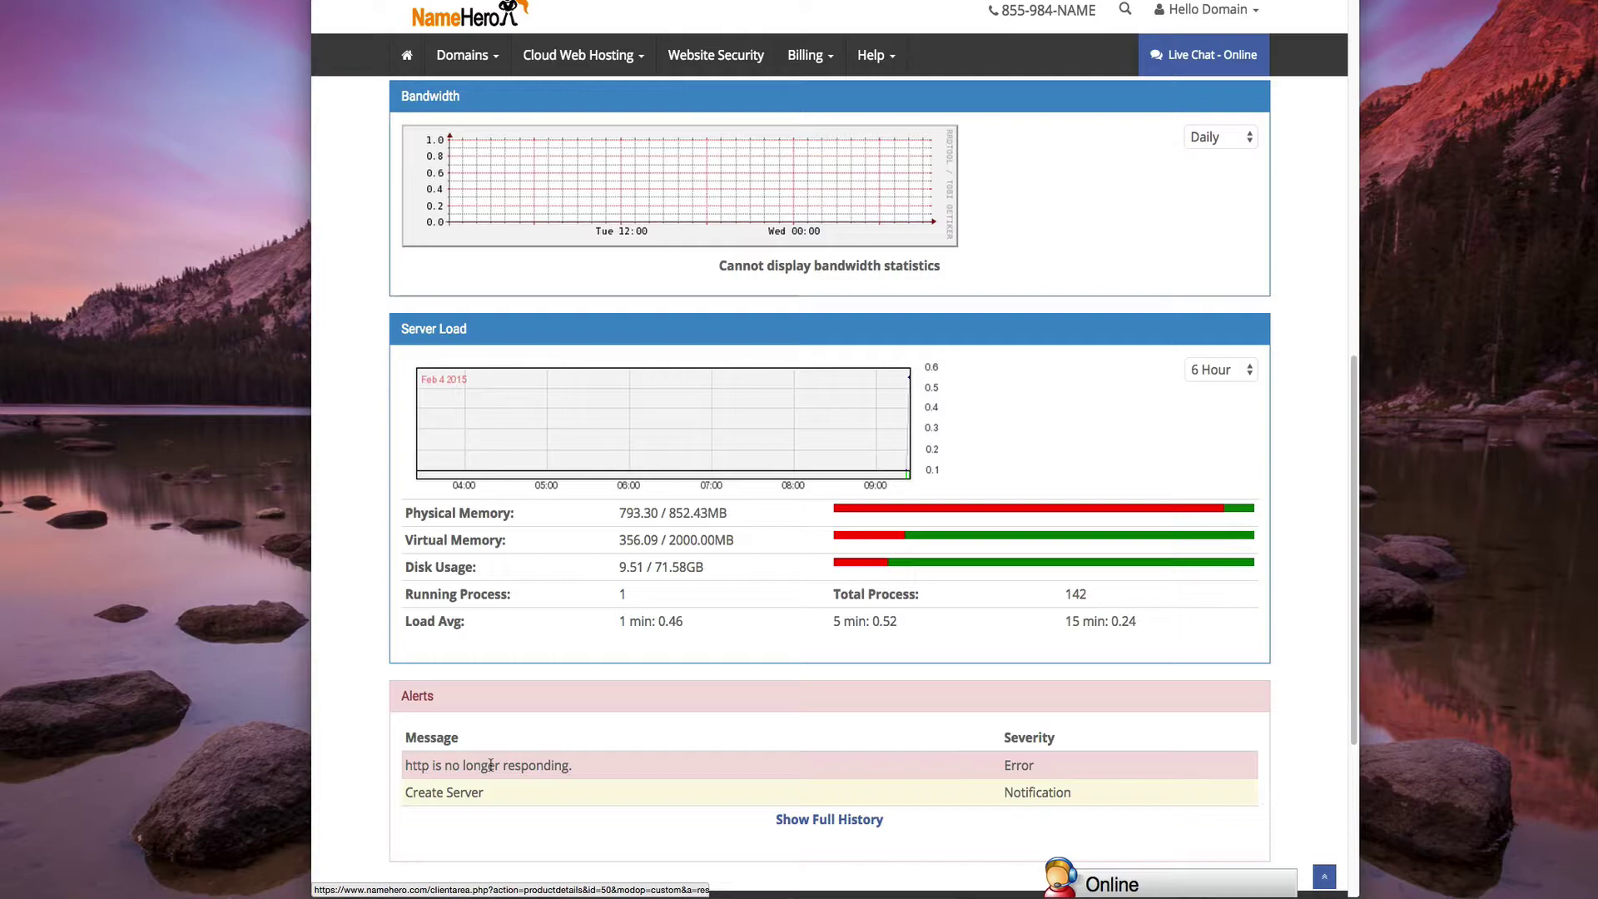
{"action": "scroll", "coordinate": [553, 651], "scroll_direction": "up", "scroll_amount": 5}
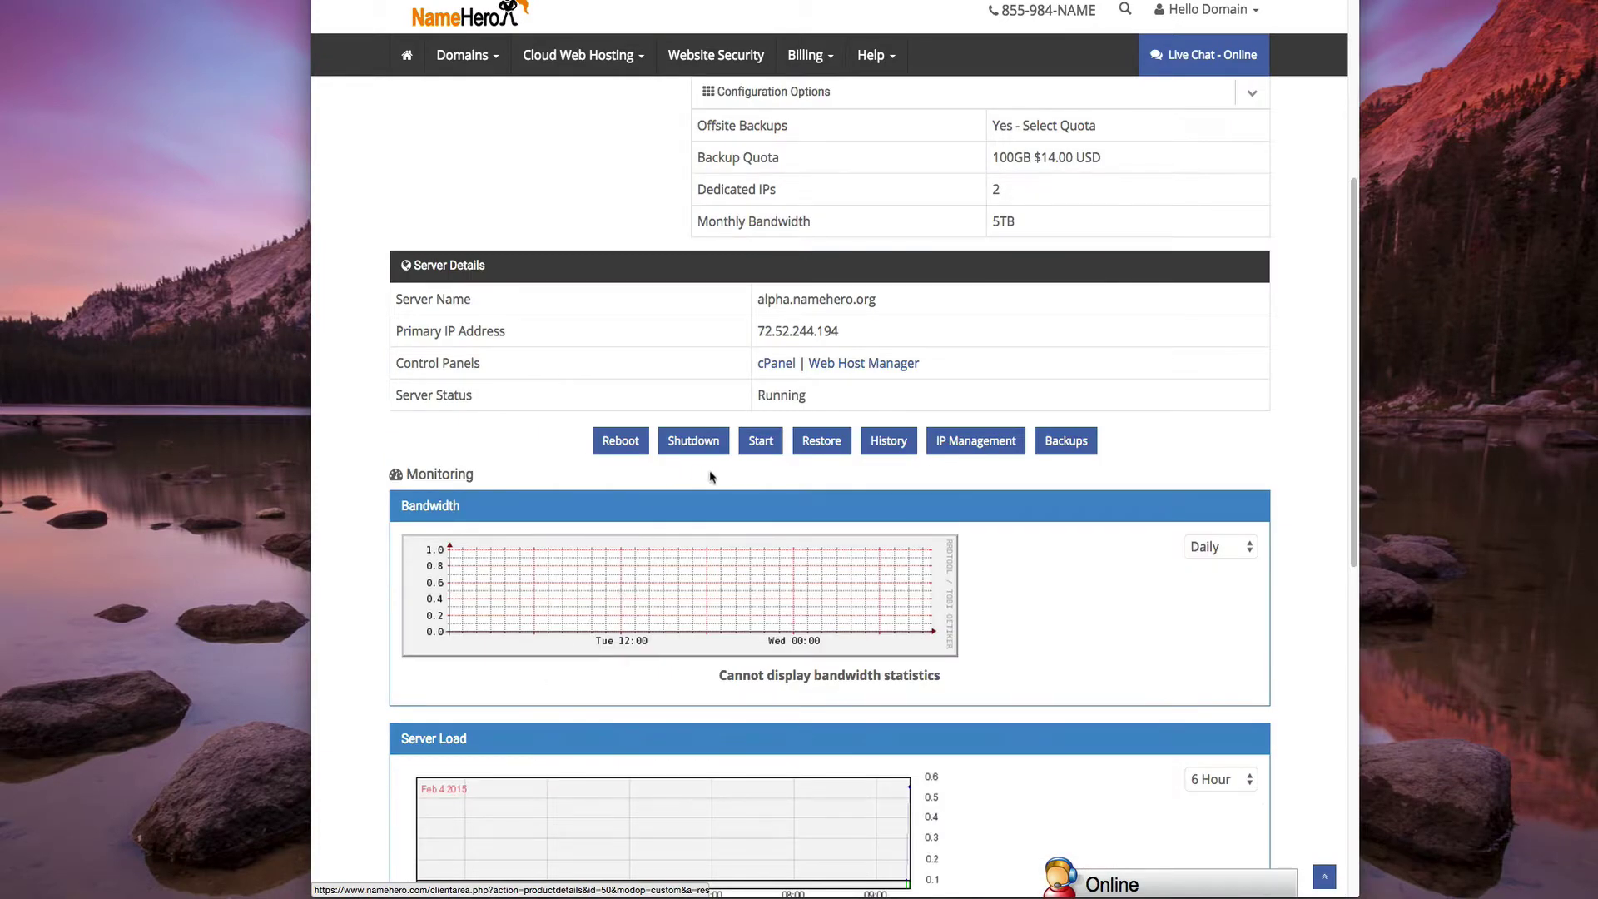
Step: Reboot the server, confirm it, and check that Server Status reads Rebooting on the details page
{"action": "left_click", "coordinate": [624, 441]}
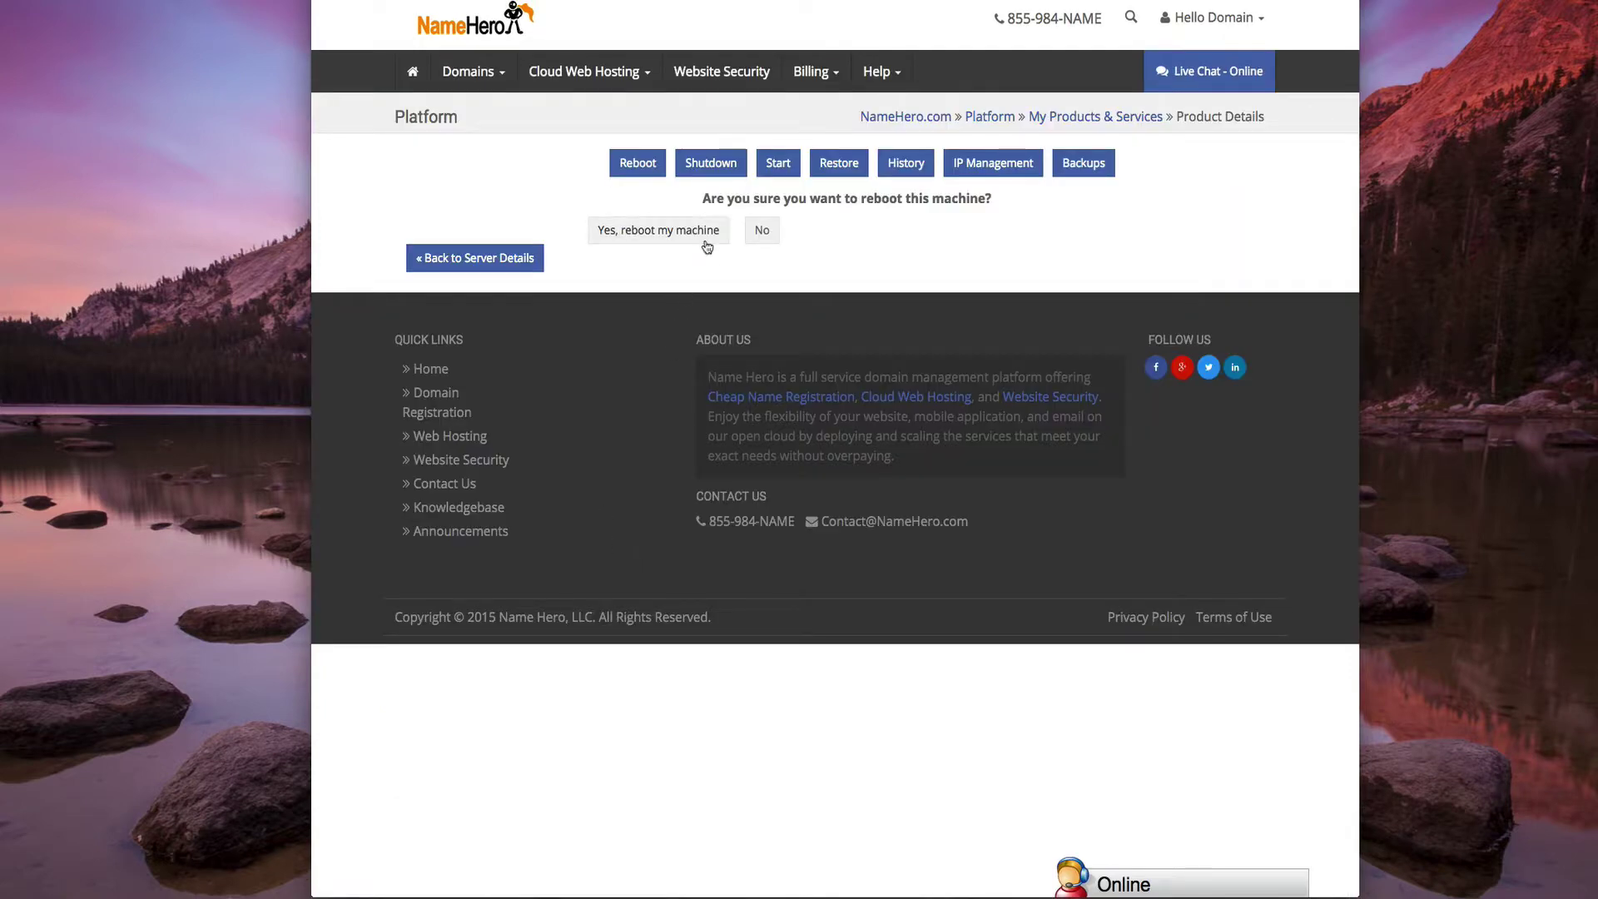
{"action": "left_click", "coordinate": [707, 241]}
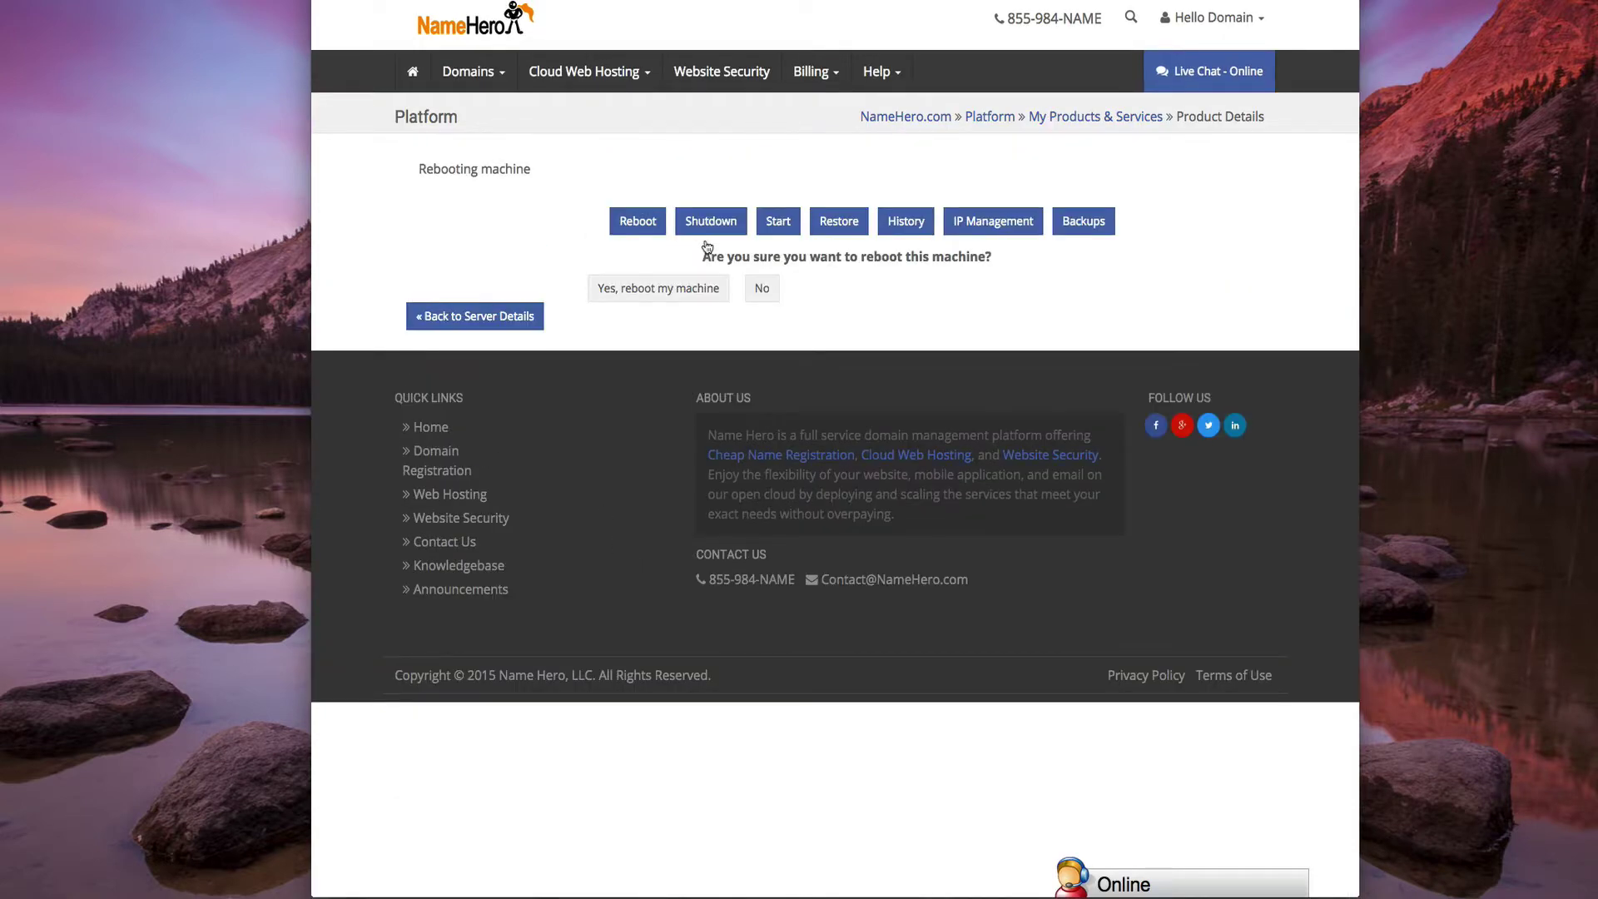
{"action": "left_click", "coordinate": [475, 318]}
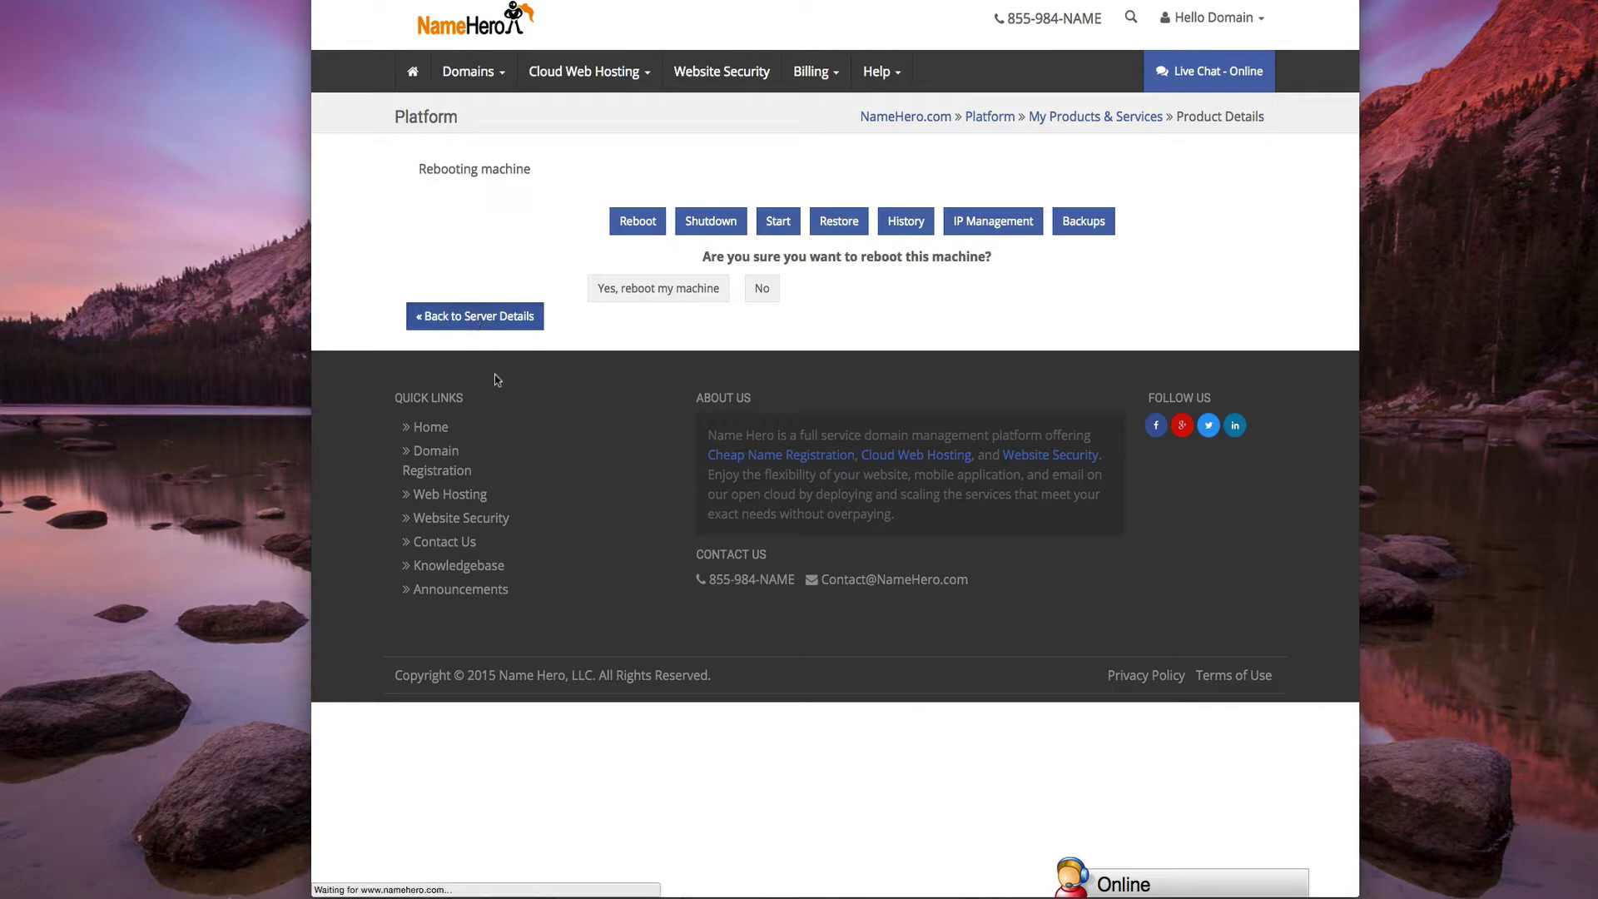
{"action": "scroll", "coordinate": [700, 779], "scroll_direction": "down", "scroll_amount": 3}
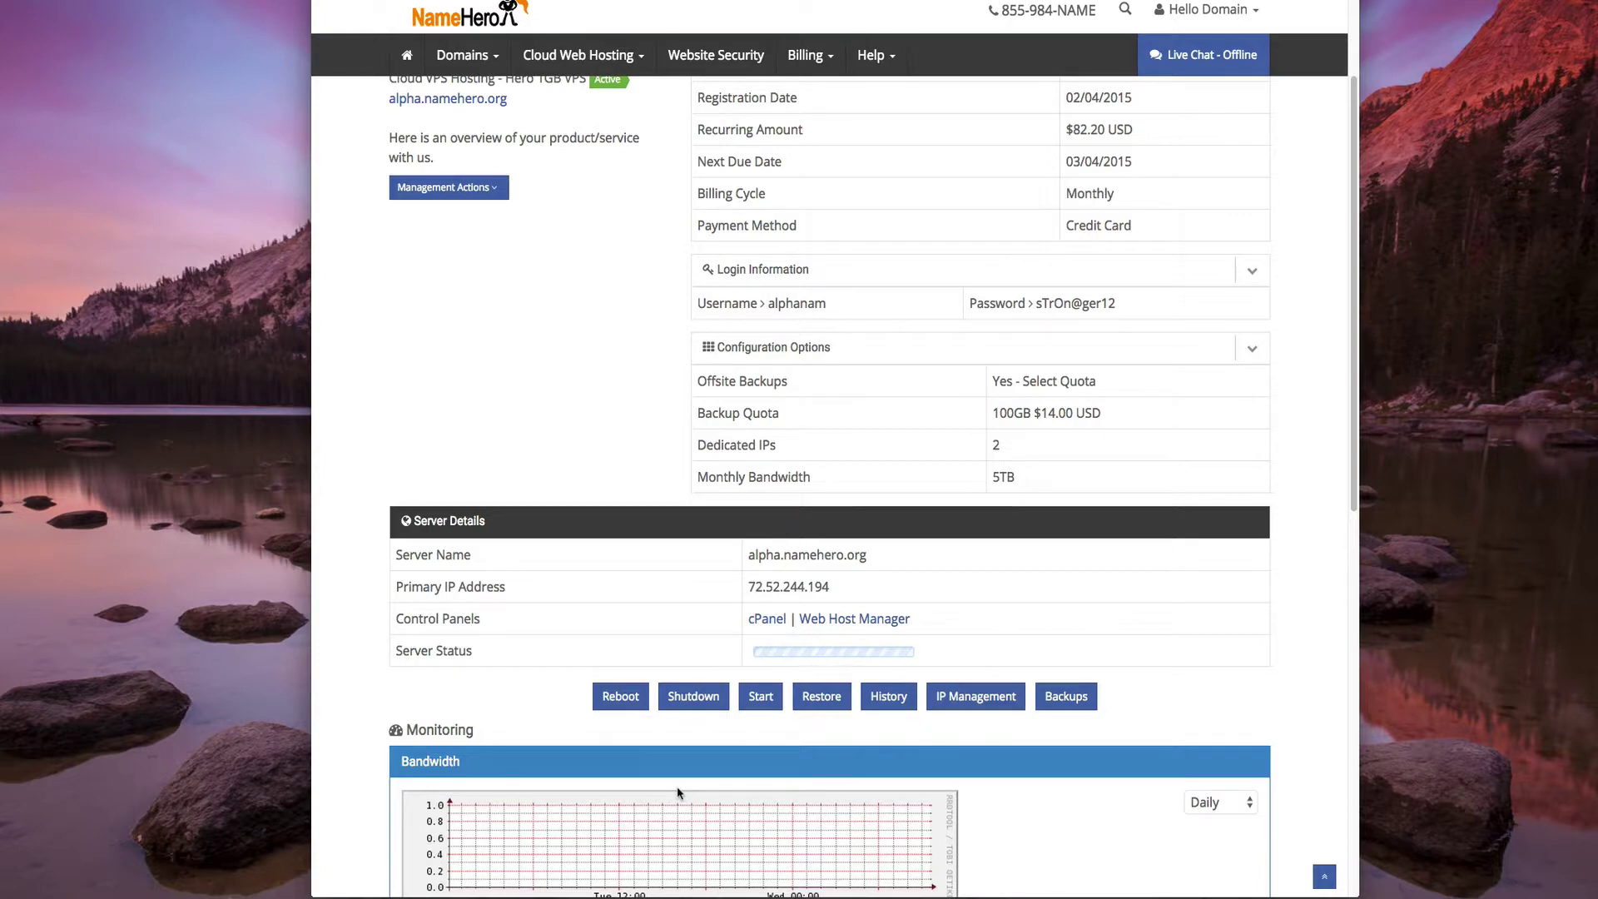
{"action": "scroll", "coordinate": [681, 782], "scroll_direction": "down", "scroll_amount": 3}
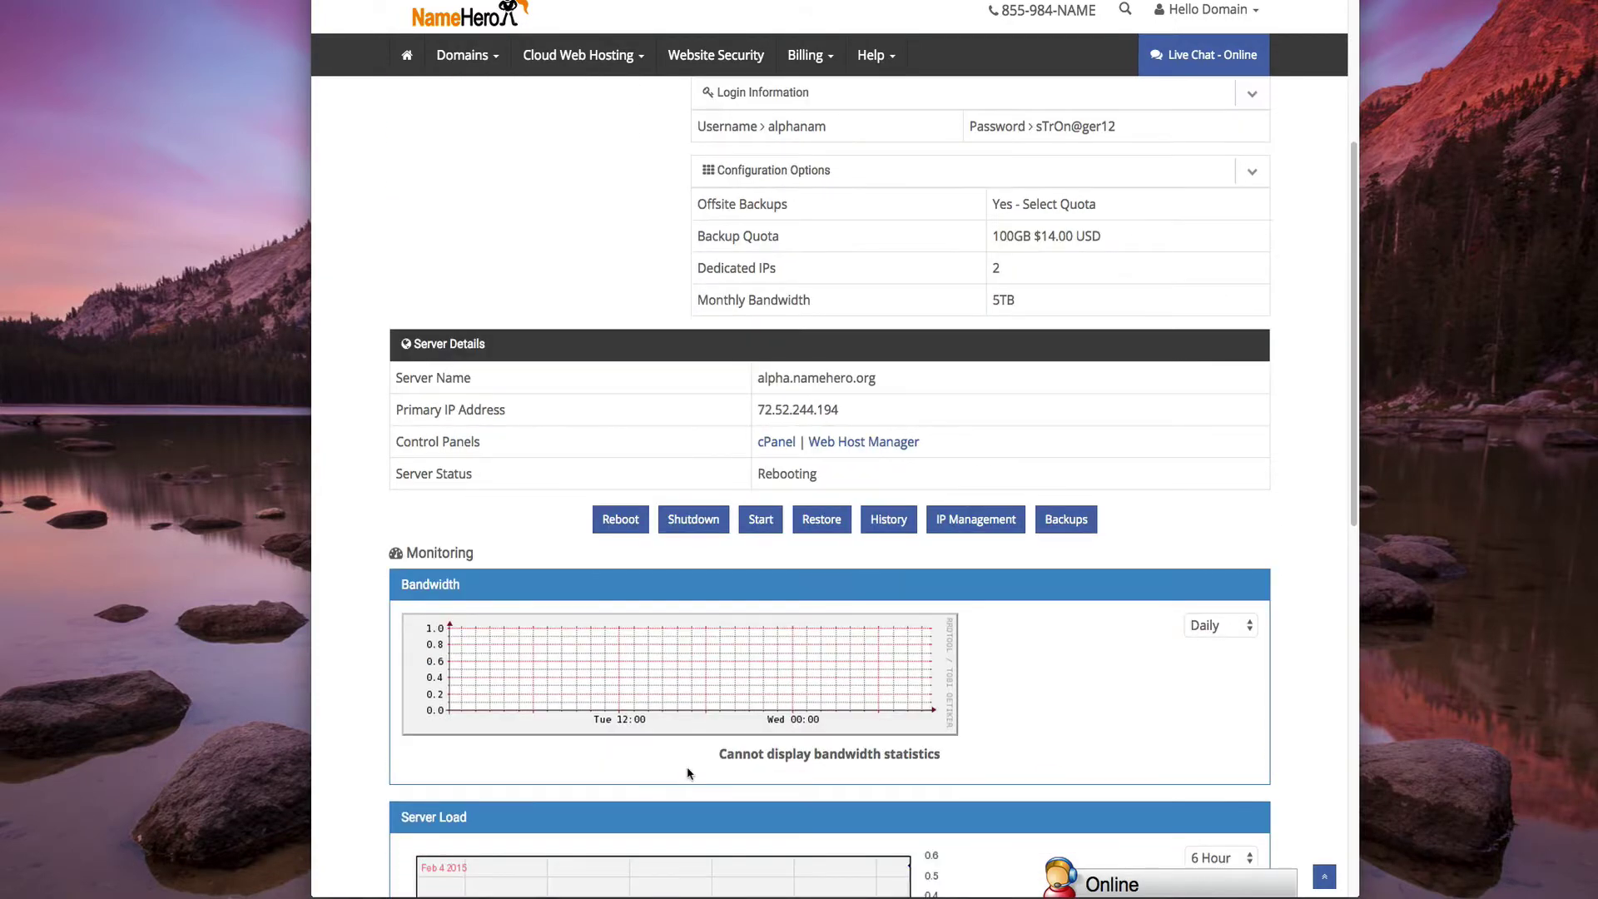
{"action": "scroll", "coordinate": [687, 762], "scroll_direction": "up", "scroll_amount": 1}
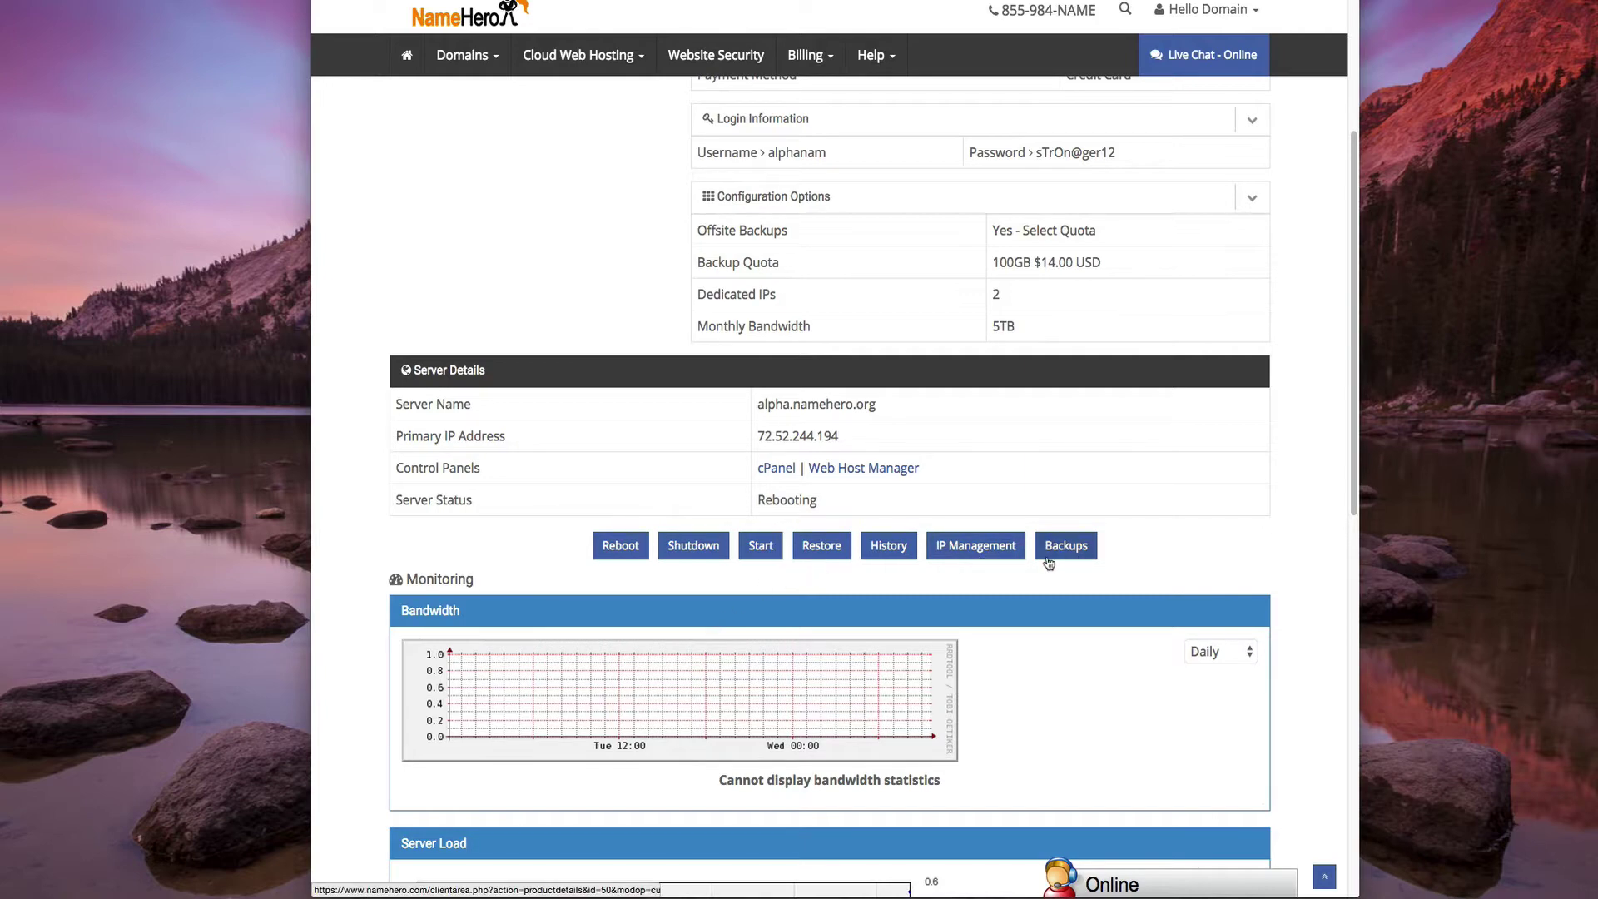
Step: Open IP Management and review the listed IPs 72.52.244.194 and 72.52.169.172
{"action": "left_click", "coordinate": [996, 559]}
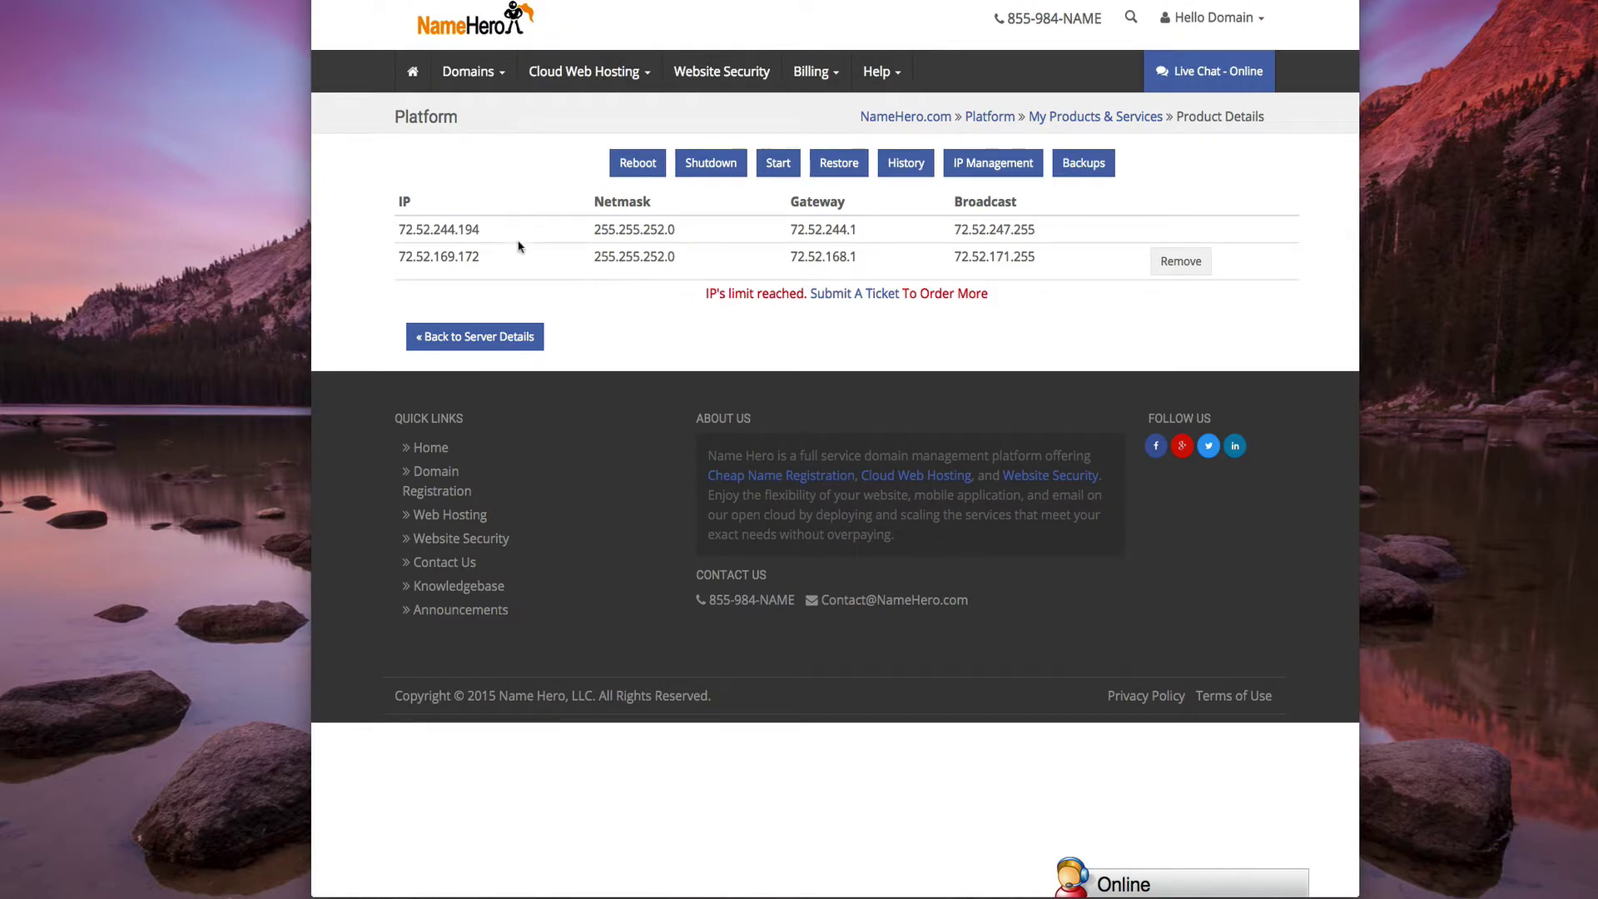
{"action": "left_click_drag", "start_coordinate": [481, 230], "coordinate": [398, 259]}
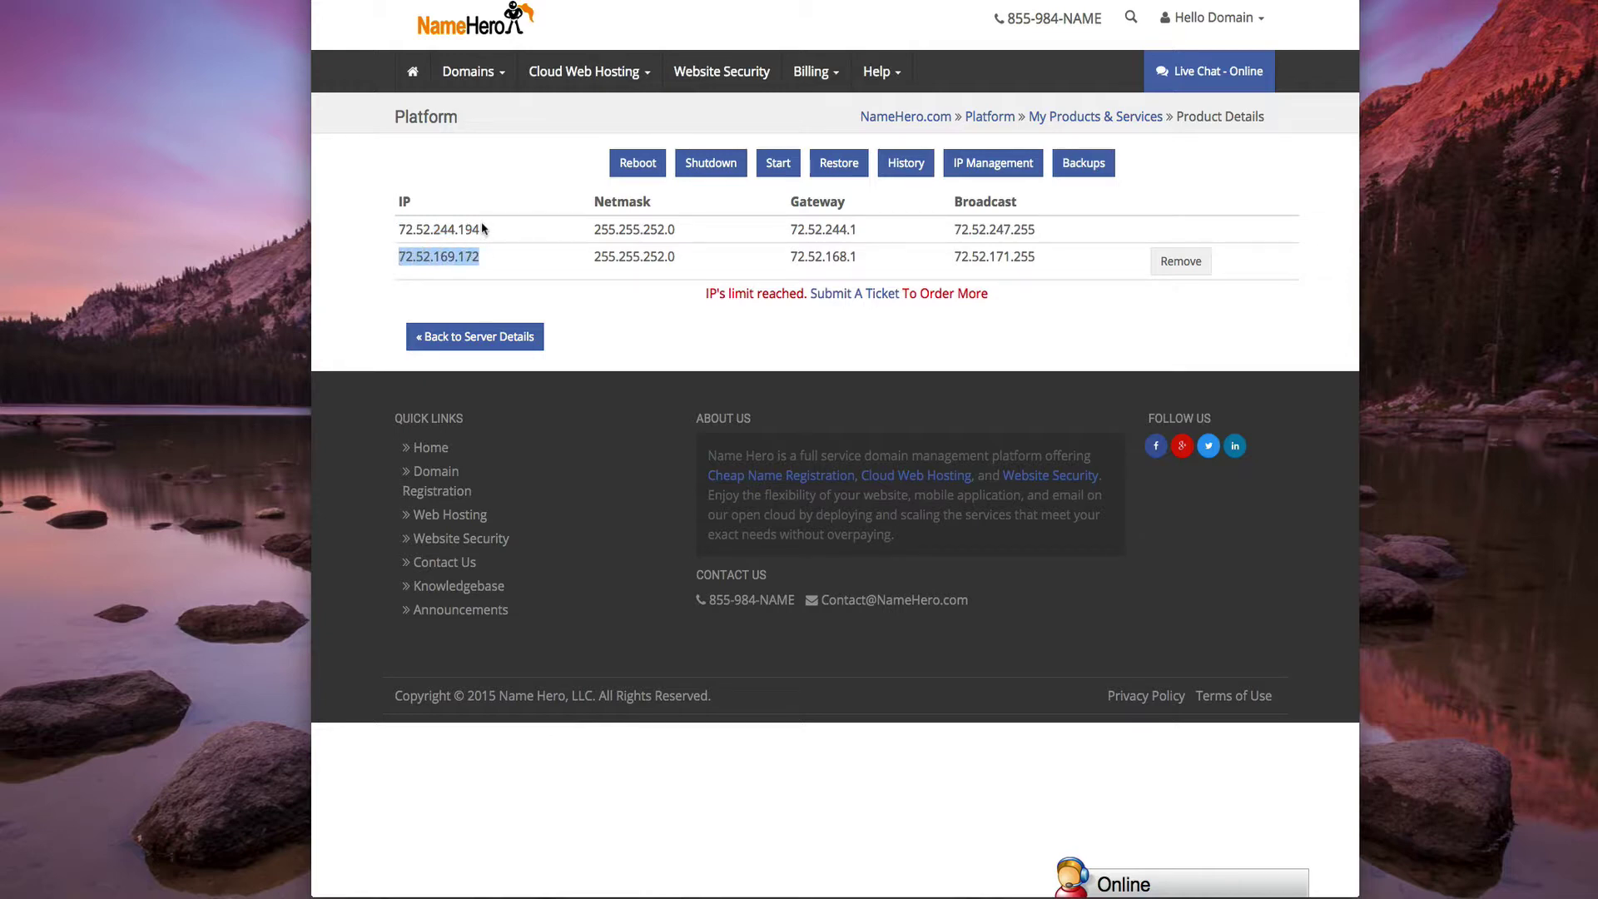
{"action": "left_click_drag", "start_coordinate": [481, 226], "coordinate": [399, 232]}
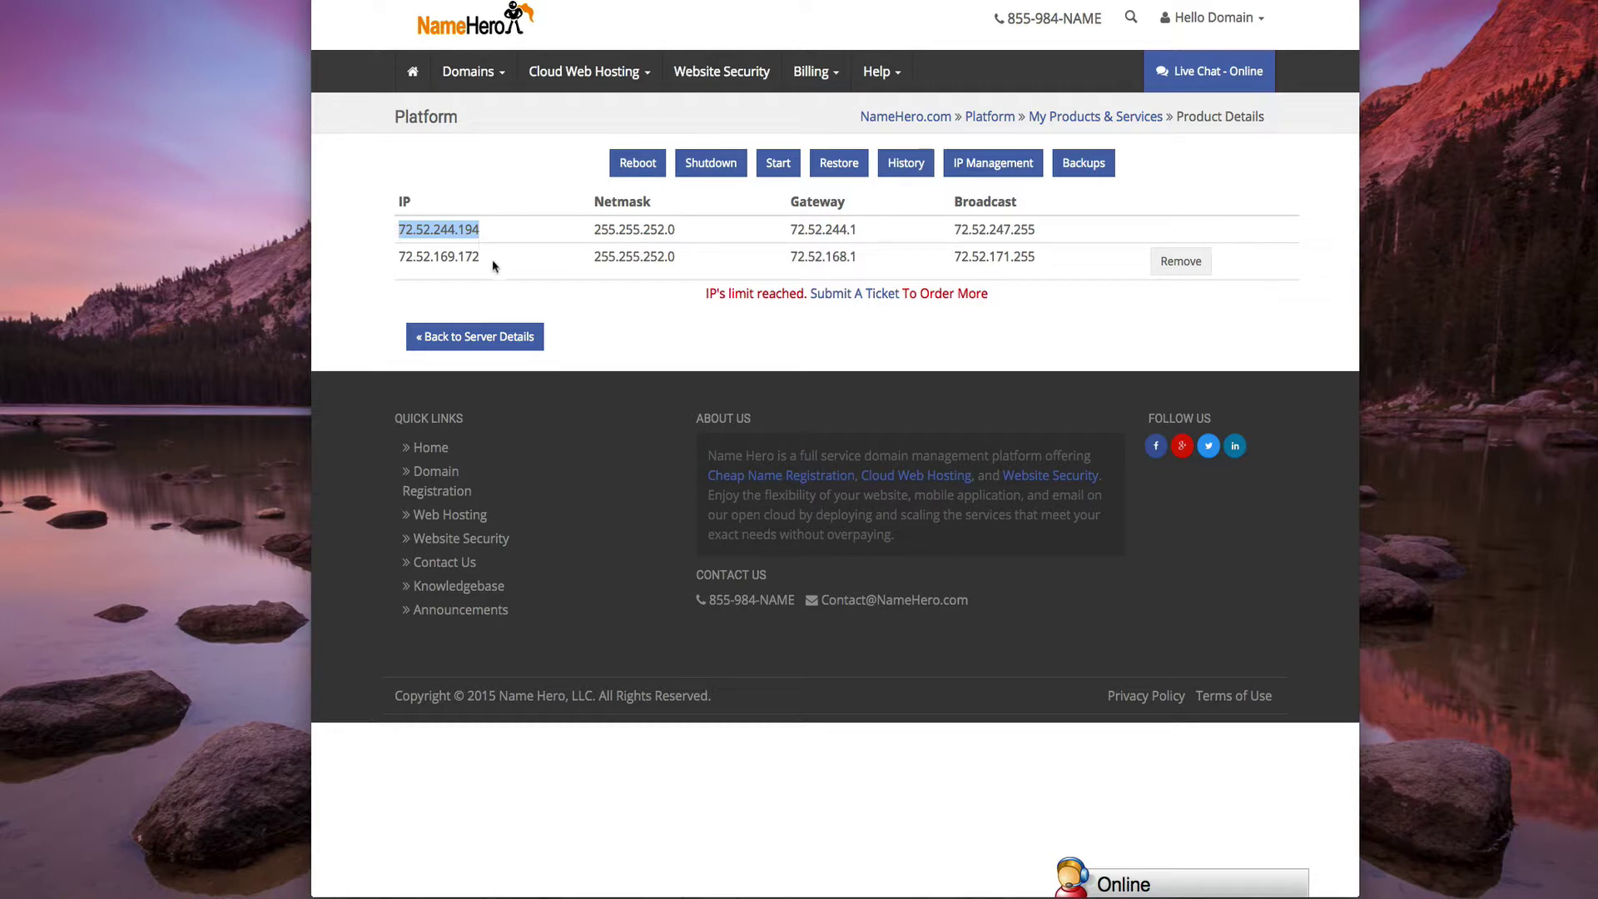
{"action": "left_click_drag", "start_coordinate": [474, 254], "coordinate": [398, 253]}
{"action": "left_click", "coordinate": [397, 253]}
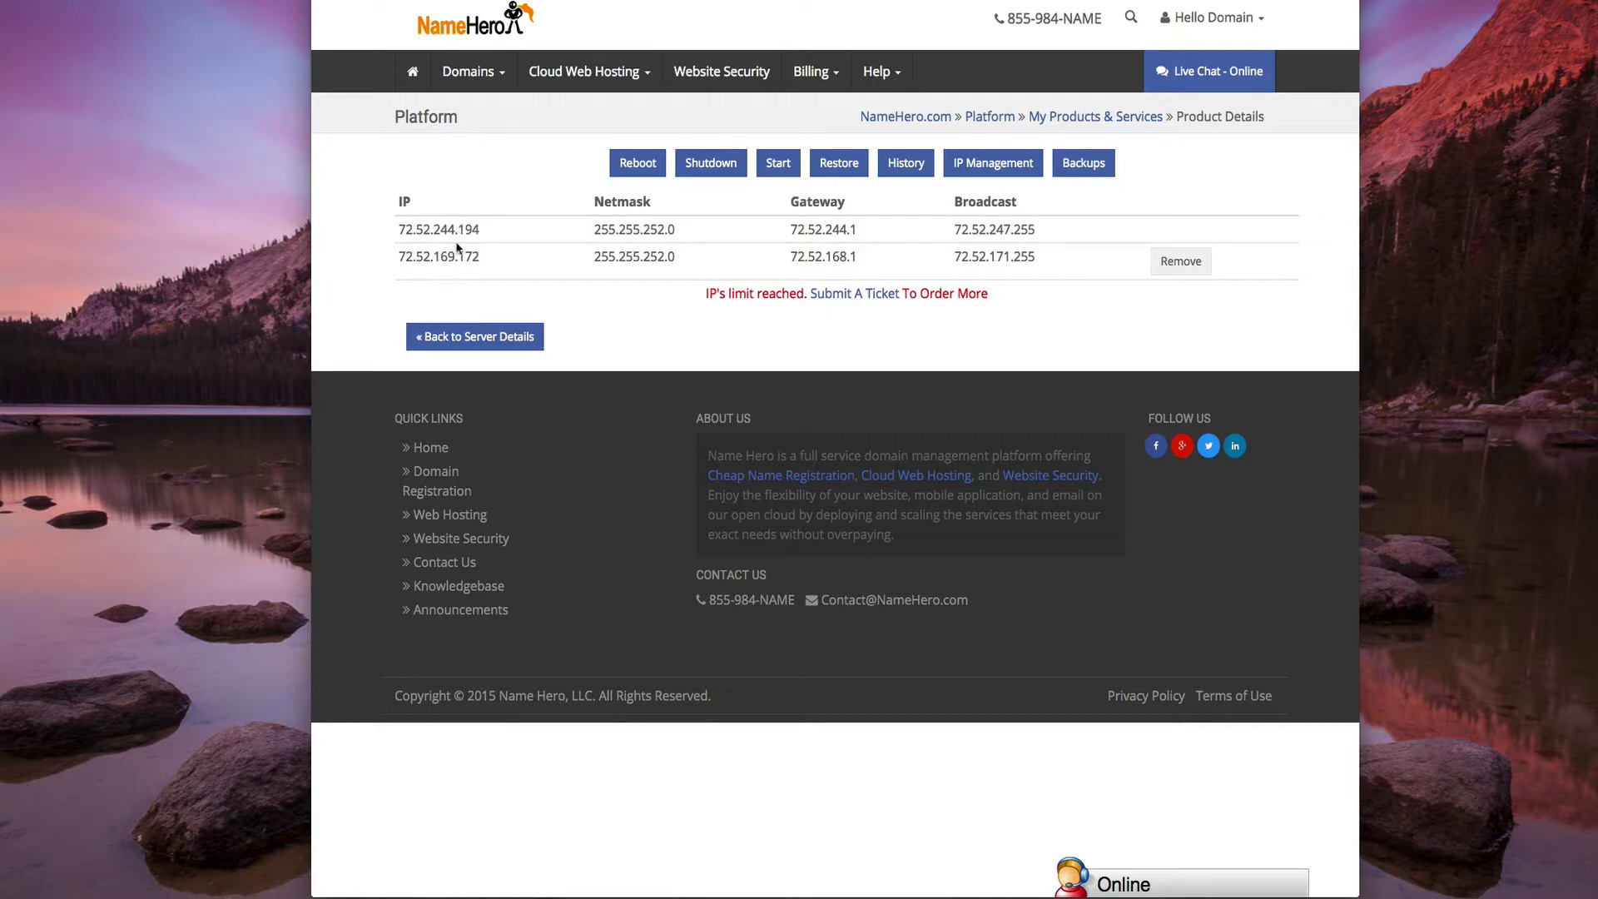
{"action": "left_click_drag", "start_coordinate": [481, 229], "coordinate": [394, 235]}
{"action": "left_click", "coordinate": [395, 234]}
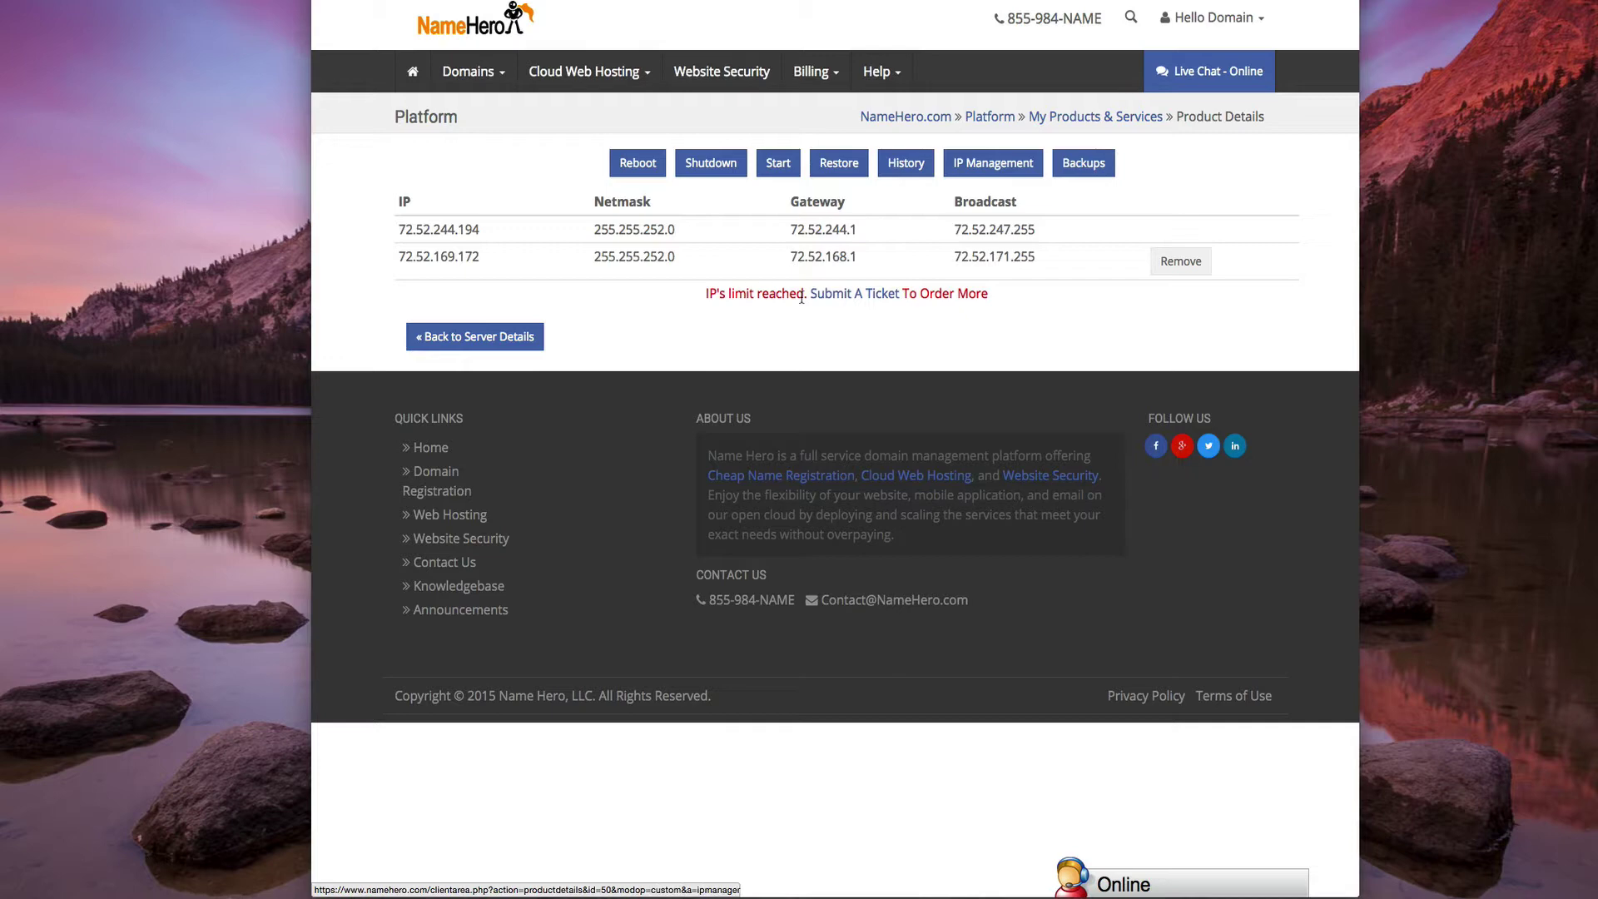
Step: Return to Product Details and open the server's Backups page, which shows no backups
{"action": "left_click", "coordinate": [504, 349]}
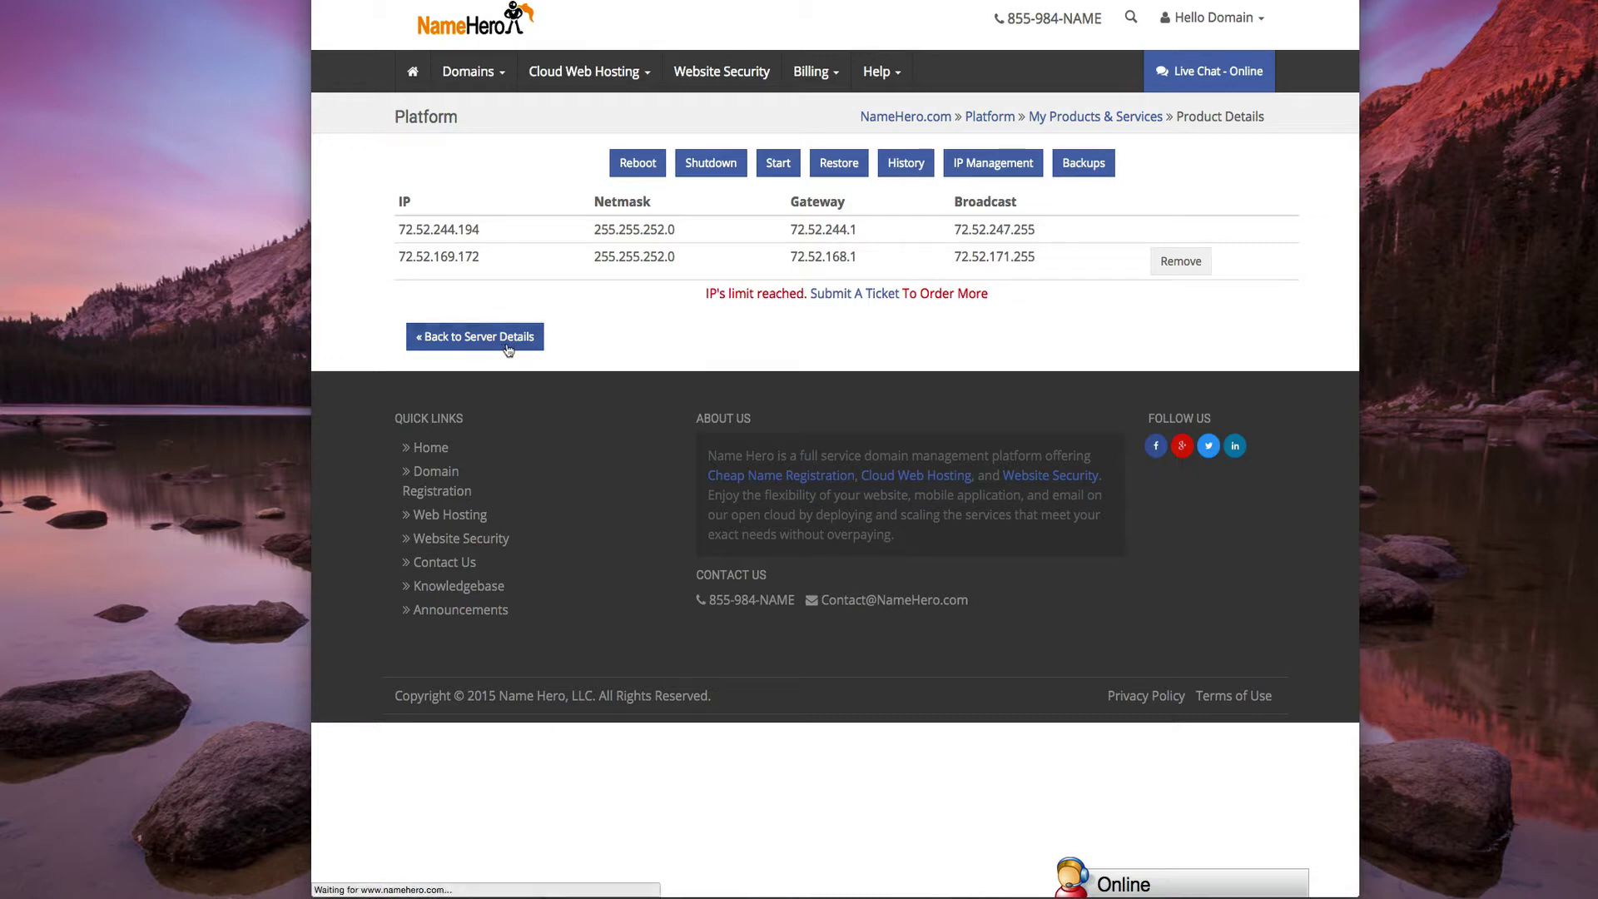
{"action": "scroll", "coordinate": [675, 514], "scroll_direction": "down", "scroll_amount": 3}
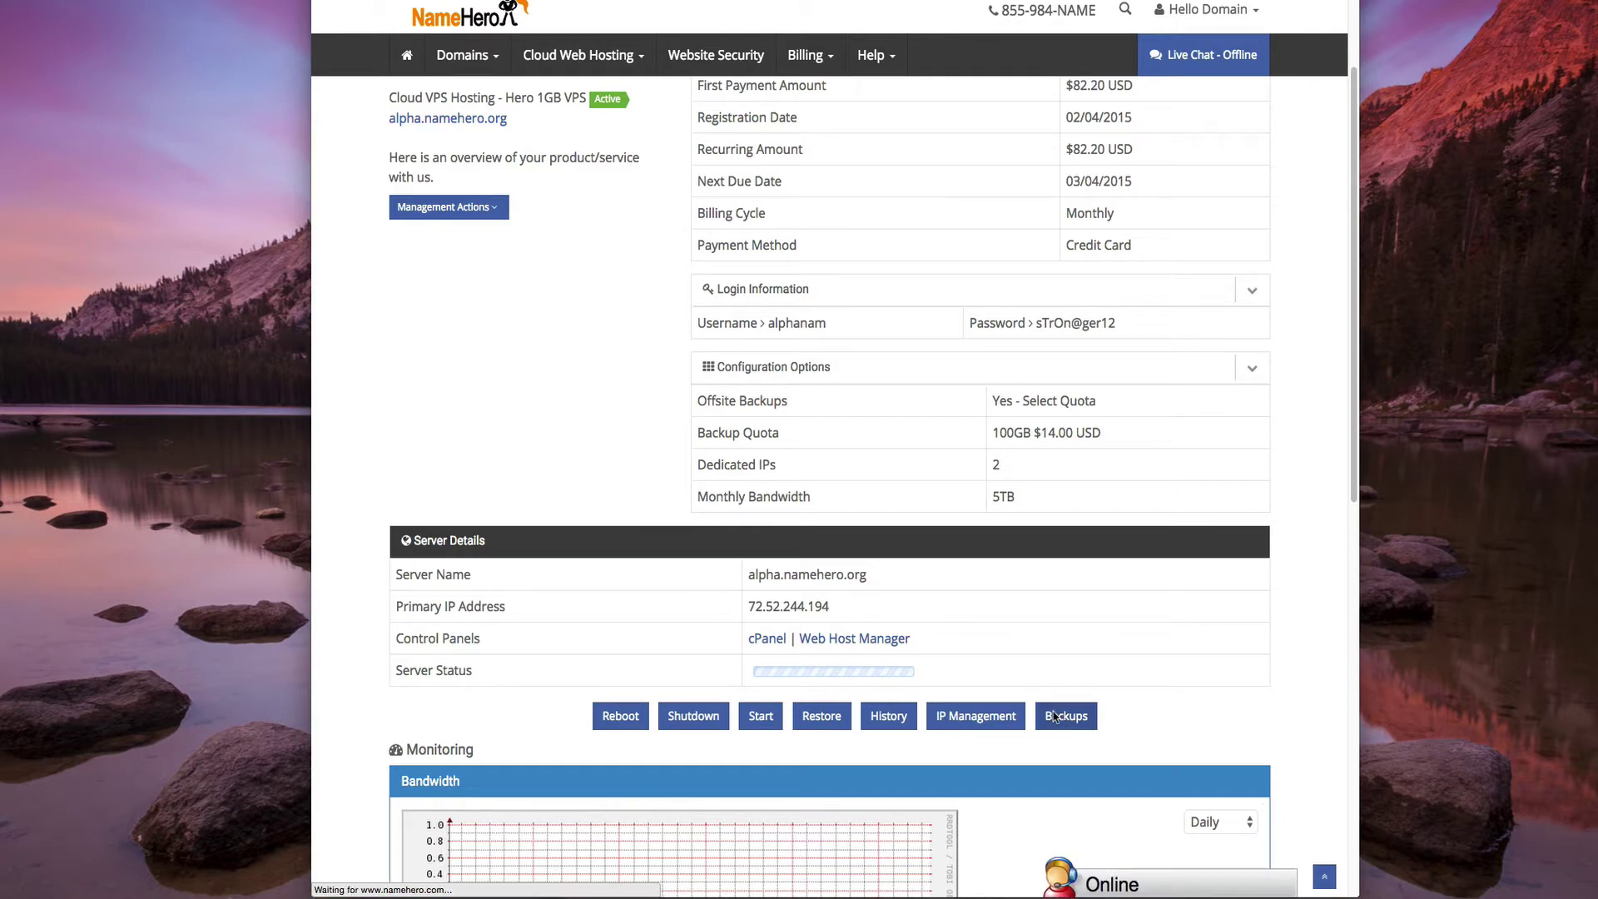
{"action": "left_click", "coordinate": [1069, 717]}
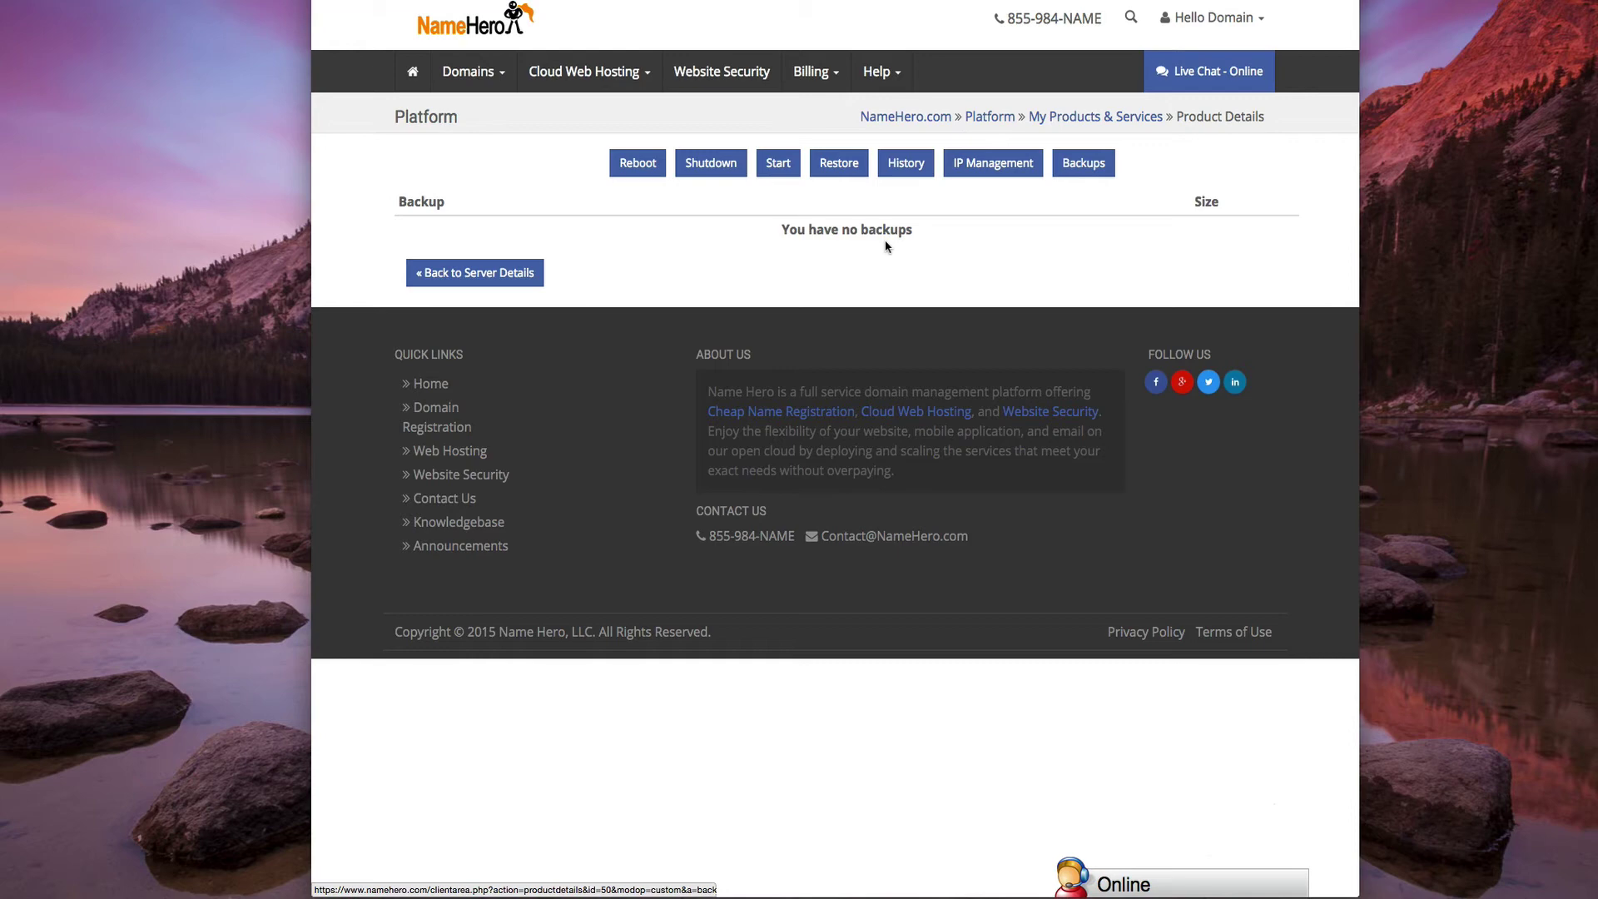
Step: Go back from Backups to Product Details and scroll through the Server Details section
{"action": "left_click", "coordinate": [531, 268]}
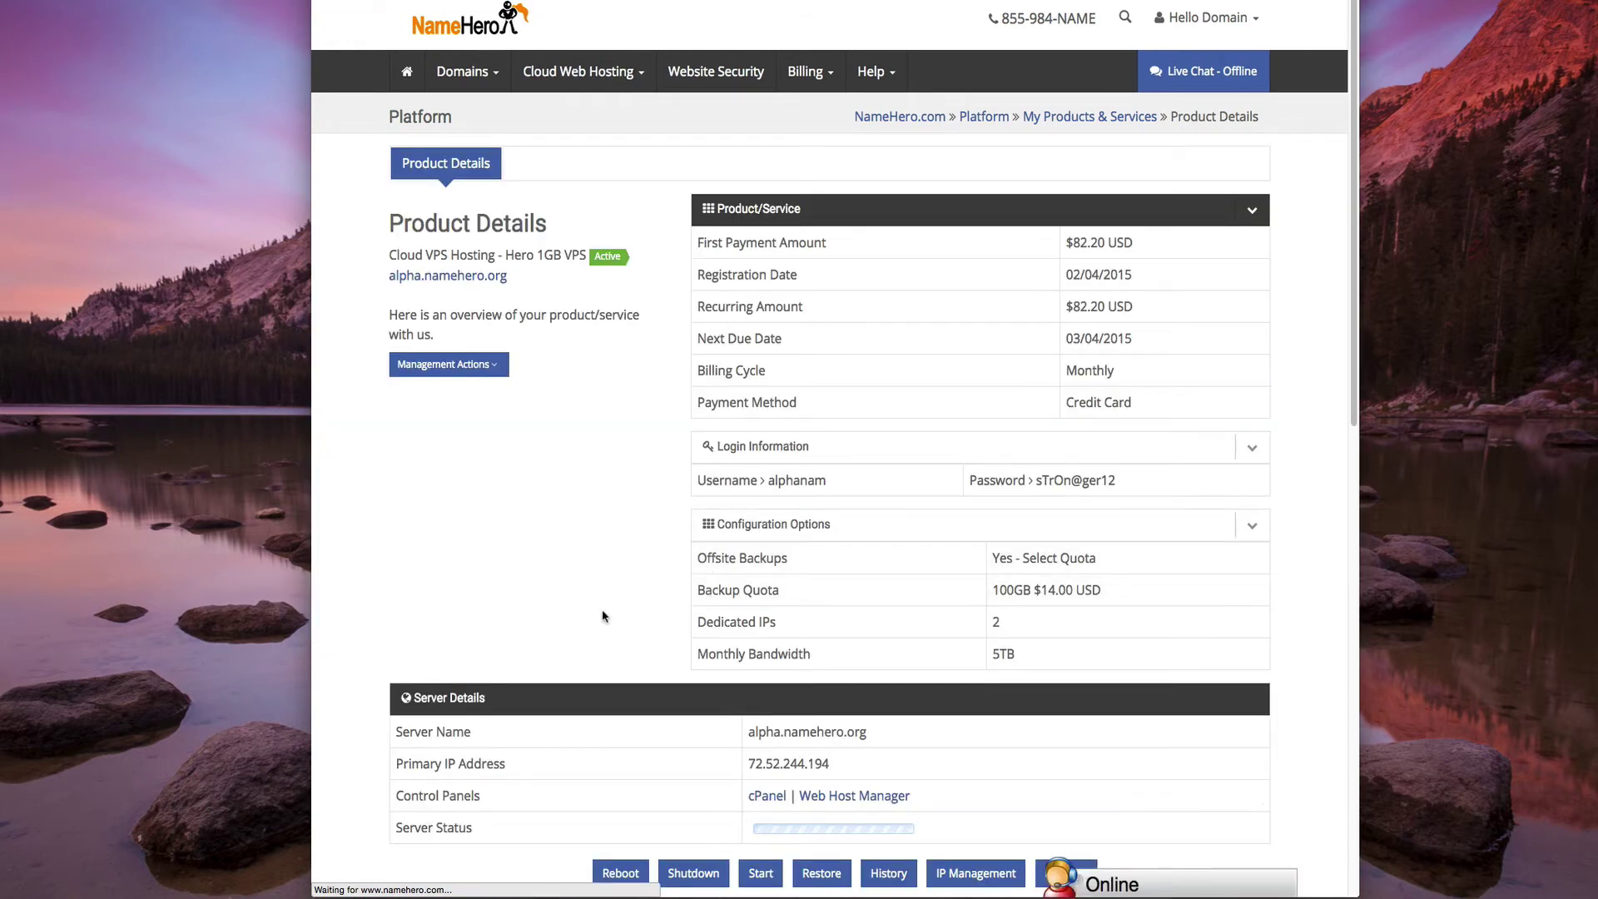
{"action": "scroll", "coordinate": [602, 616], "scroll_direction": "down", "scroll_amount": 1}
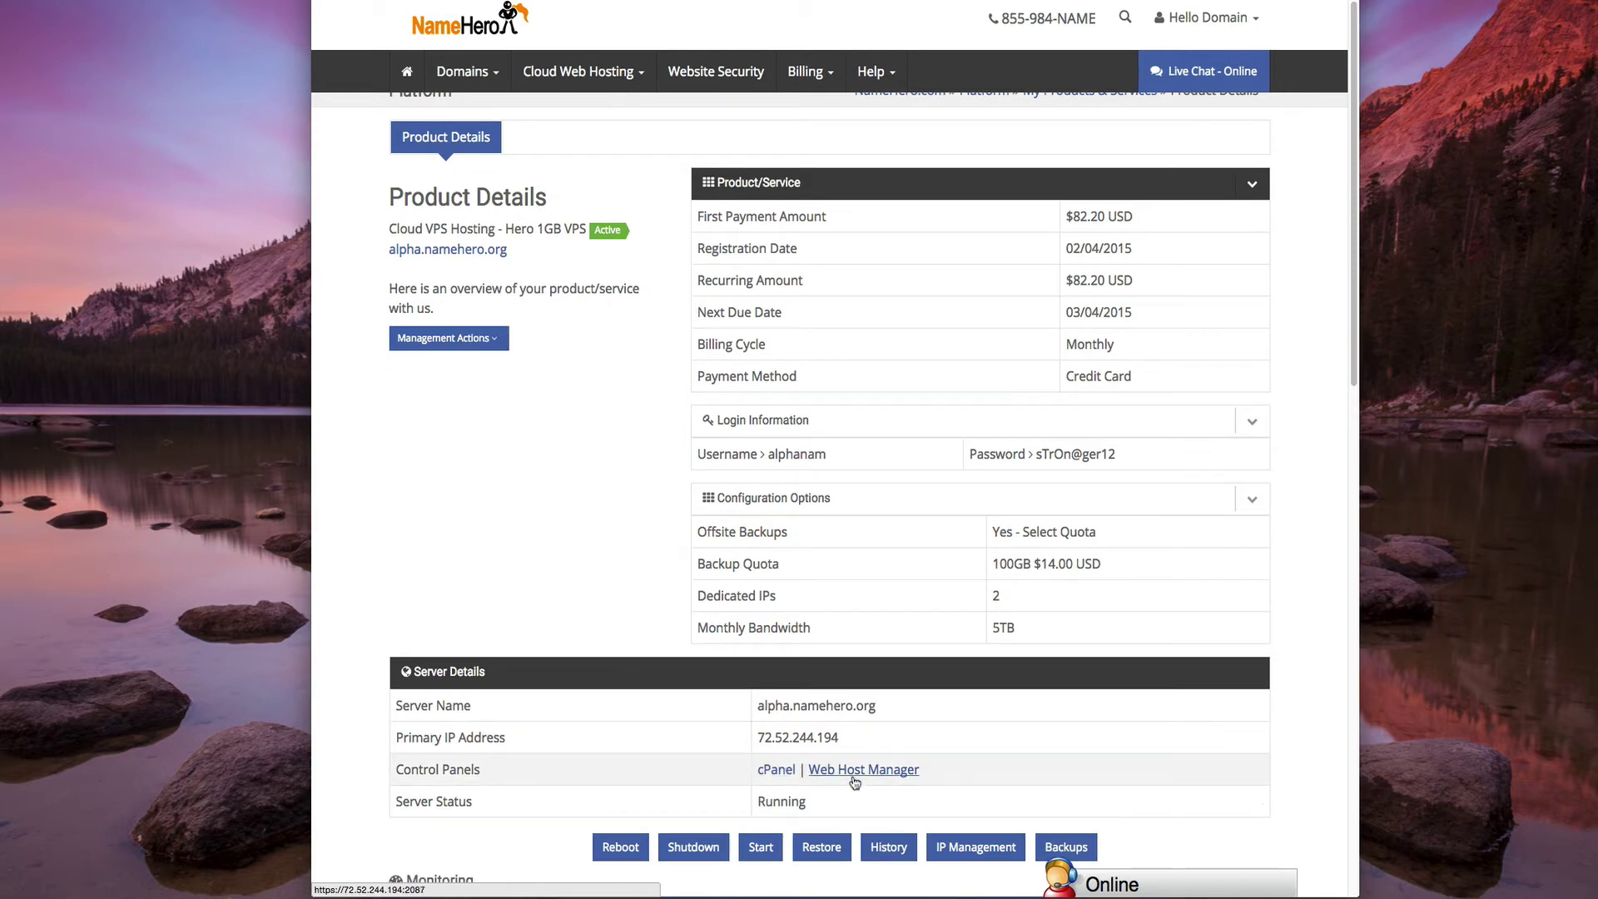
{"action": "mouse_move", "coordinate": [789, 738]}
{"action": "left_mouse_down"}
{"action": "mouse_move", "coordinate": [838, 737]}
{"action": "mouse_move", "coordinate": [780, 735]}
{"action": "left_mouse_up"}
{"action": "scroll", "coordinate": [753, 734], "scroll_direction": "down", "scroll_amount": 1}
{"action": "left_click", "coordinate": [736, 732]}
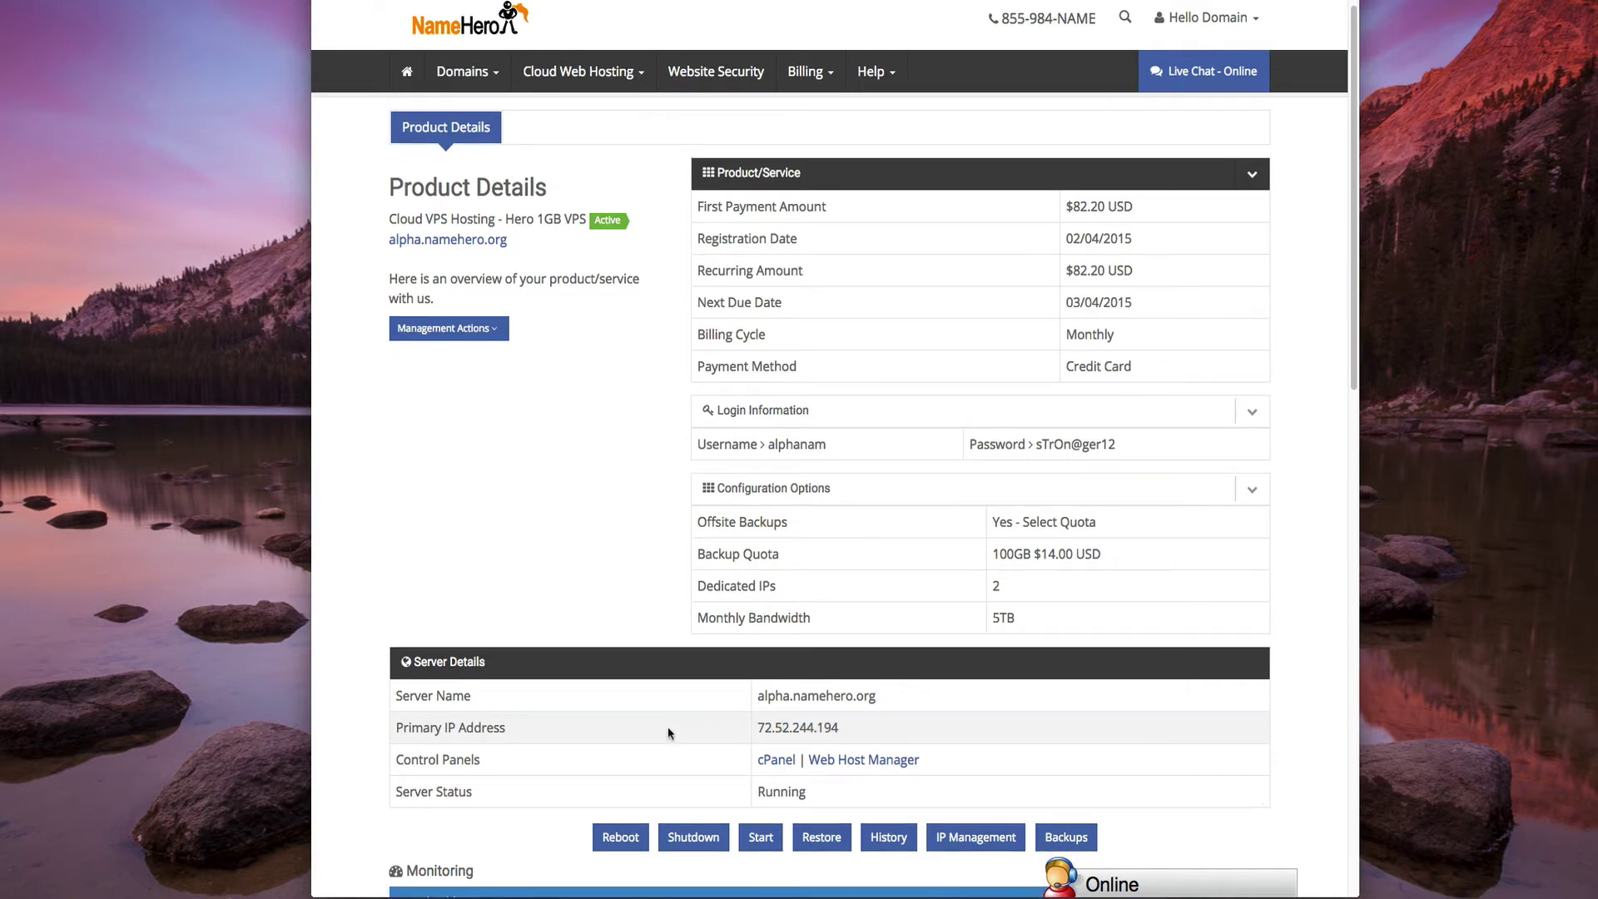
{"action": "scroll", "coordinate": [664, 734], "scroll_direction": "down", "scroll_amount": 2}
{"action": "scroll", "coordinate": [658, 716], "scroll_direction": "down", "scroll_amount": 4}
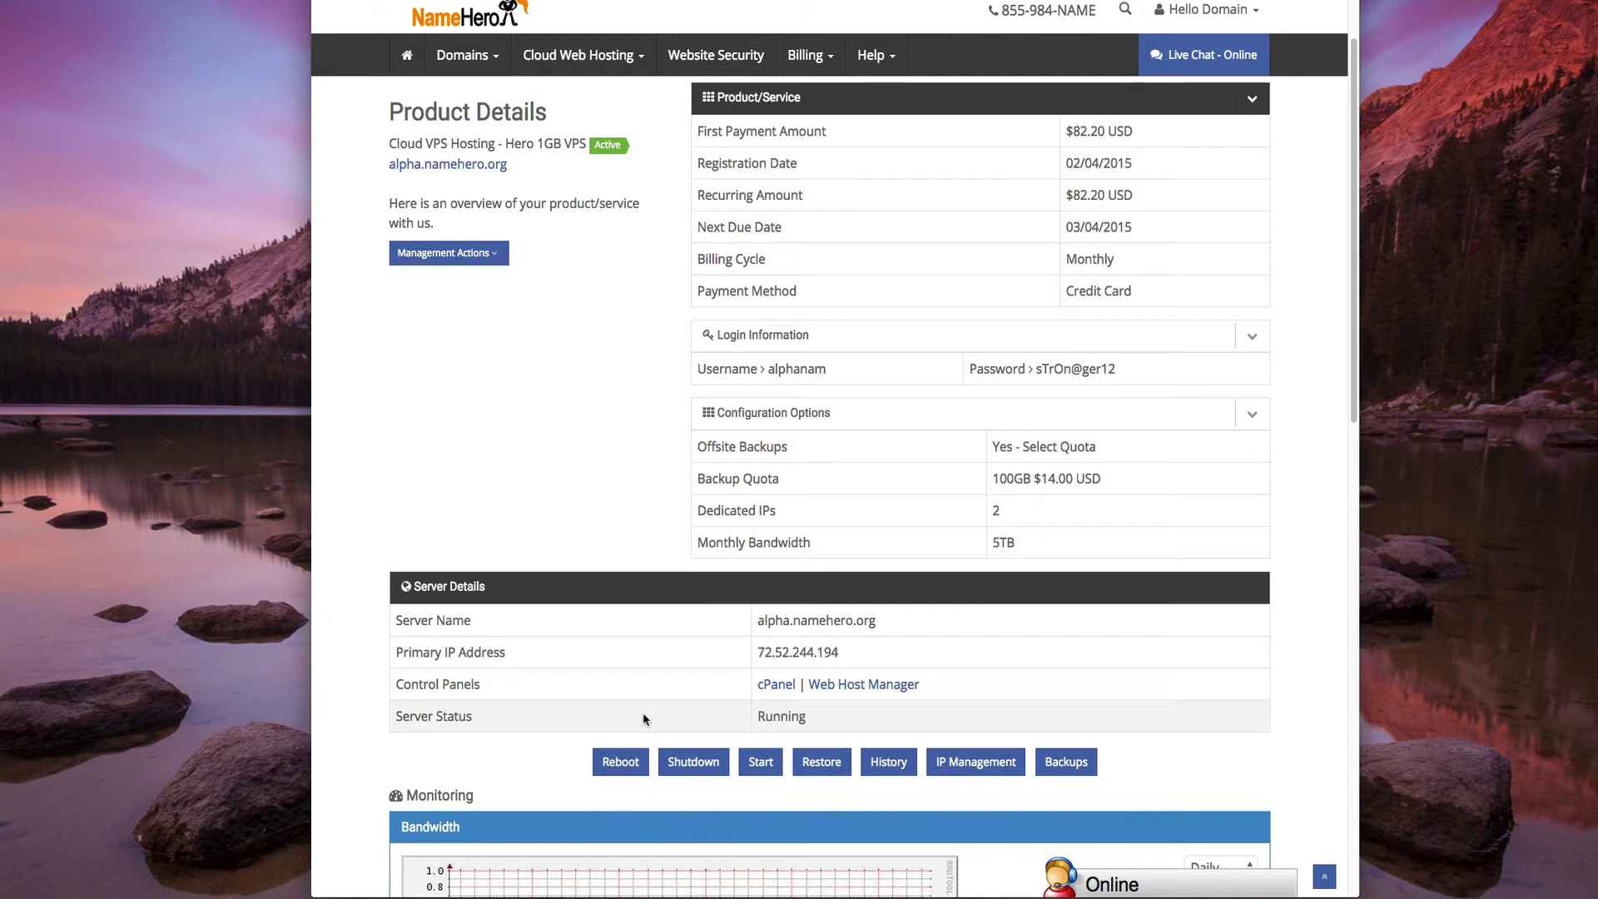
Step: Highlight the primary IP 72.52.244.194 and server name alpha.namehero.org, then scroll back
{"action": "left_click_drag", "start_coordinate": [840, 653], "coordinate": [757, 652]}
{"action": "left_click", "coordinate": [743, 651]}
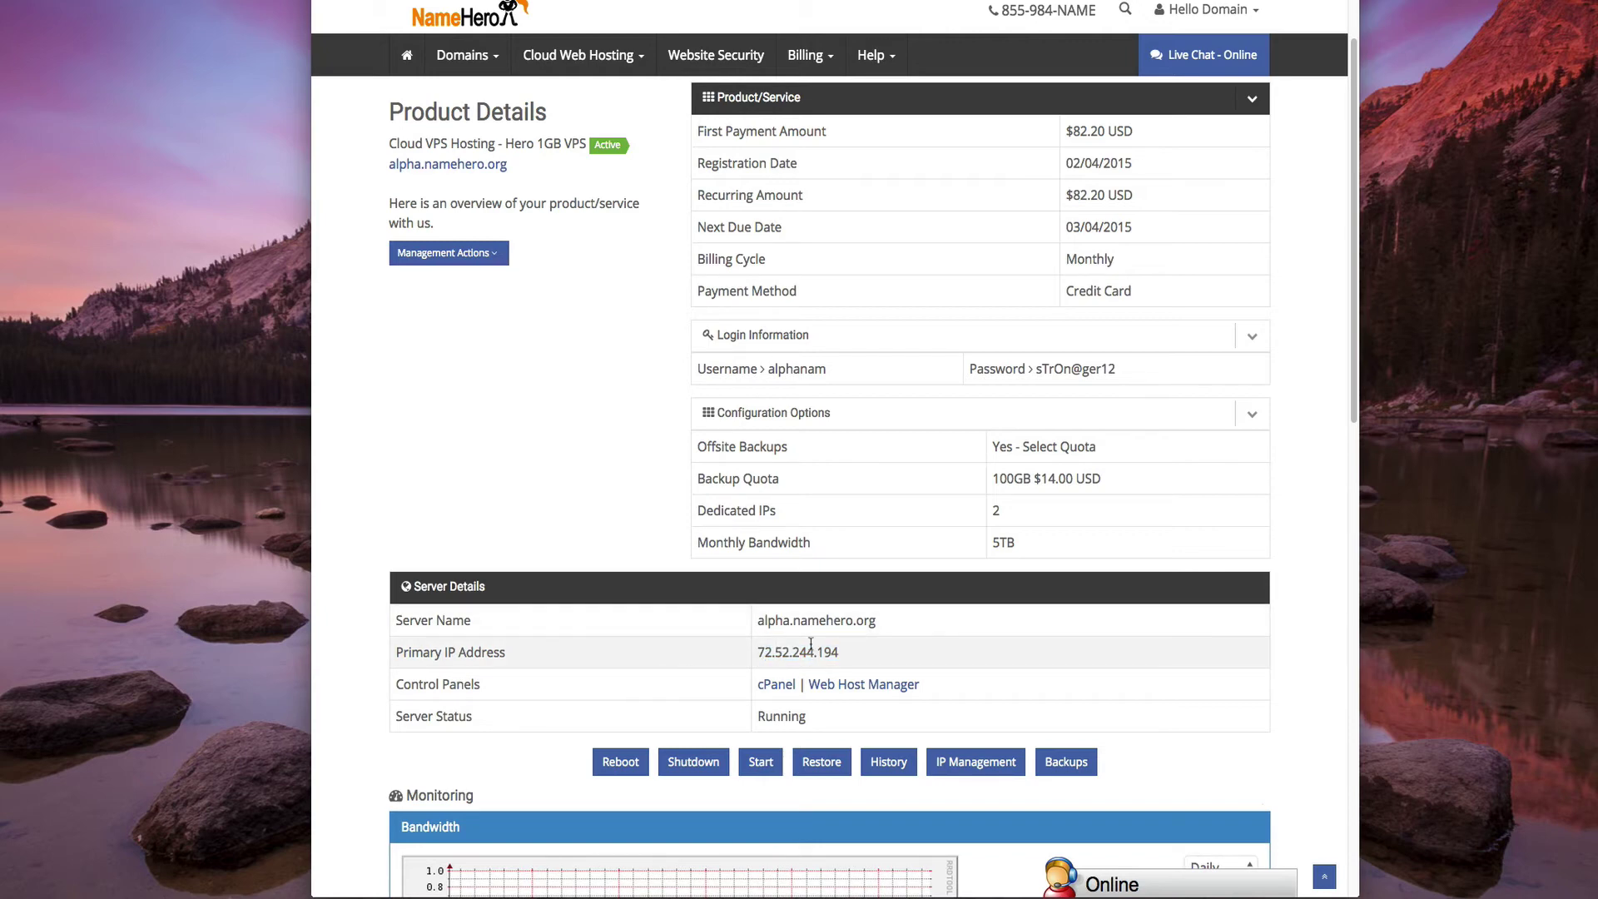
{"action": "left_click_drag", "start_coordinate": [758, 620], "coordinate": [877, 620]}
{"action": "left_click", "coordinate": [697, 696]}
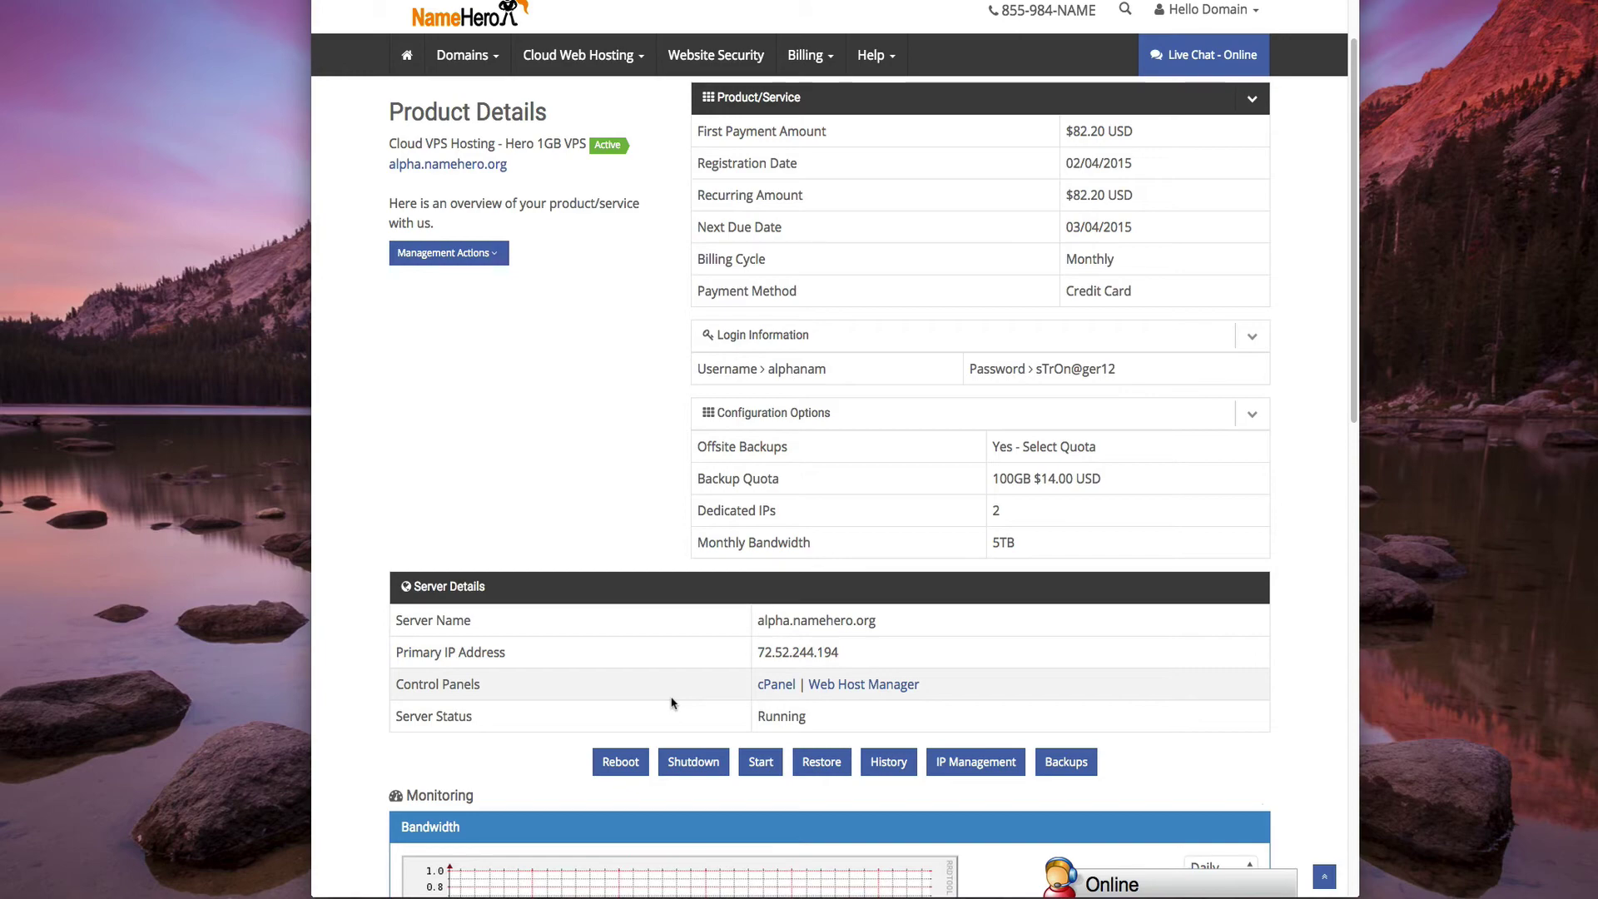
{"action": "scroll", "coordinate": [723, 617], "scroll_direction": "down", "scroll_amount": 8}
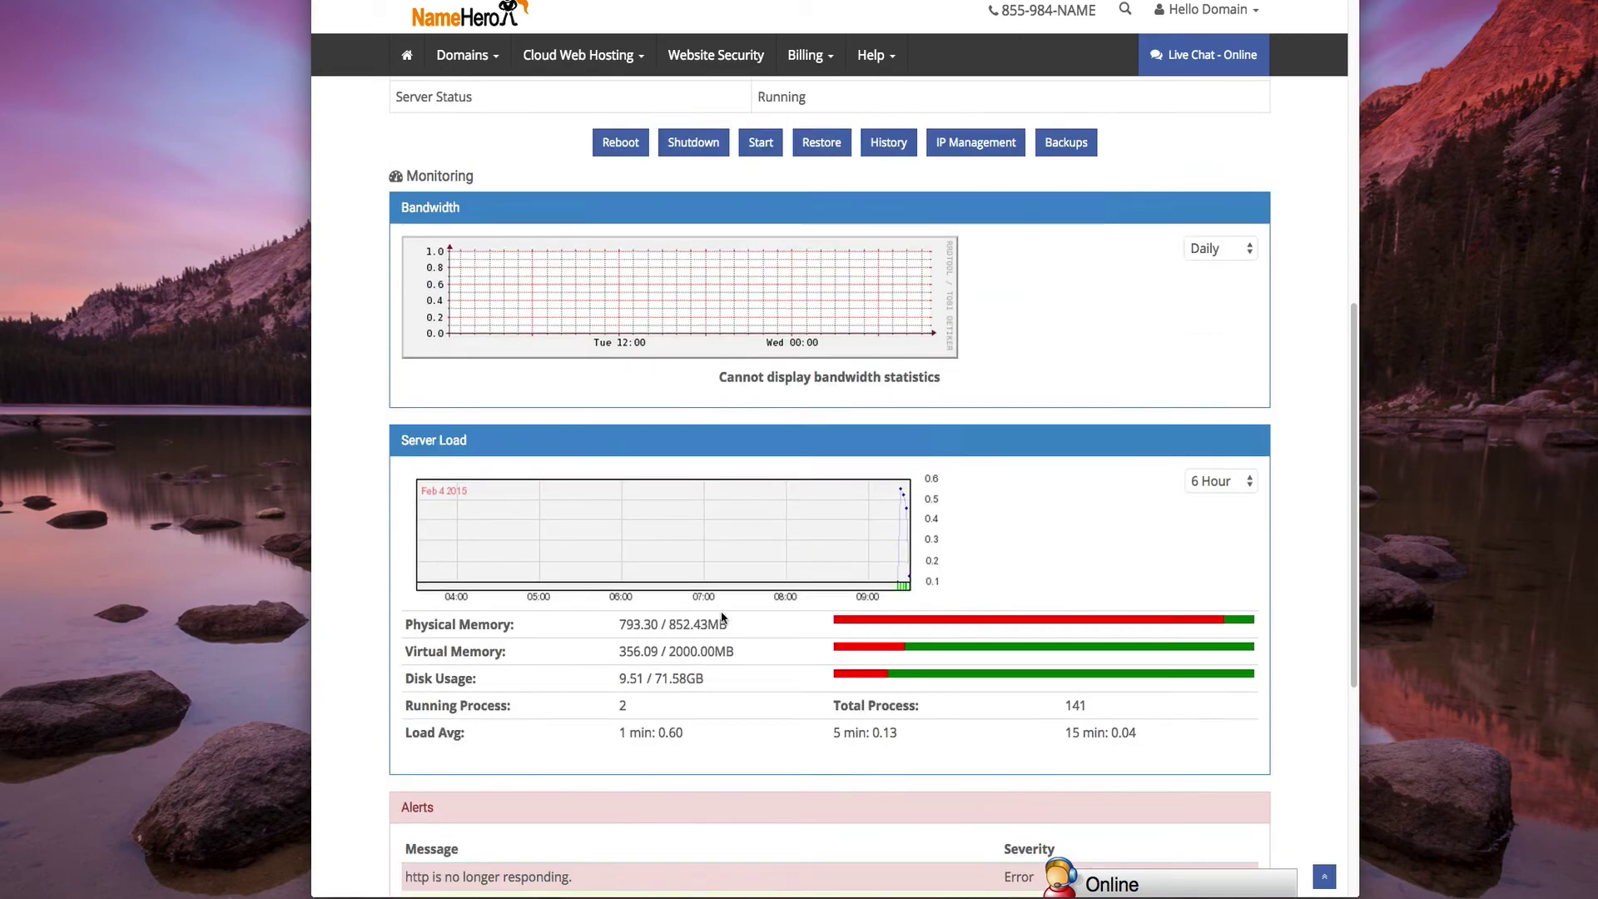
{"action": "scroll", "coordinate": [821, 493], "scroll_direction": "up", "scroll_amount": 8}
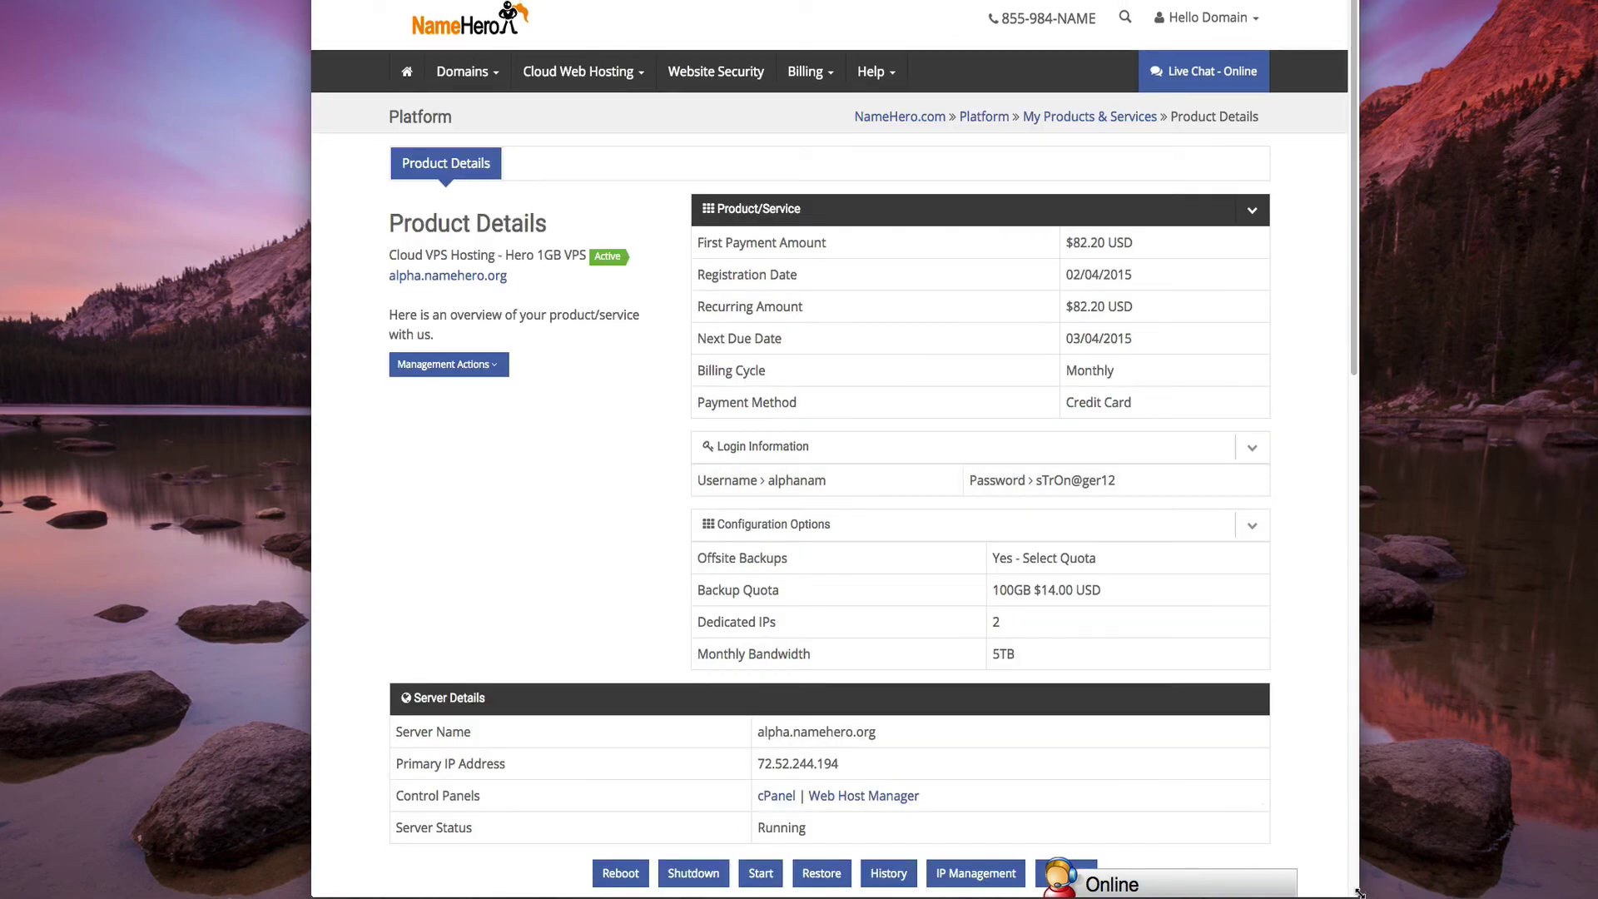
{"action": "left_click_drag", "start_coordinate": [1327, 894], "coordinate": [618, 895]}
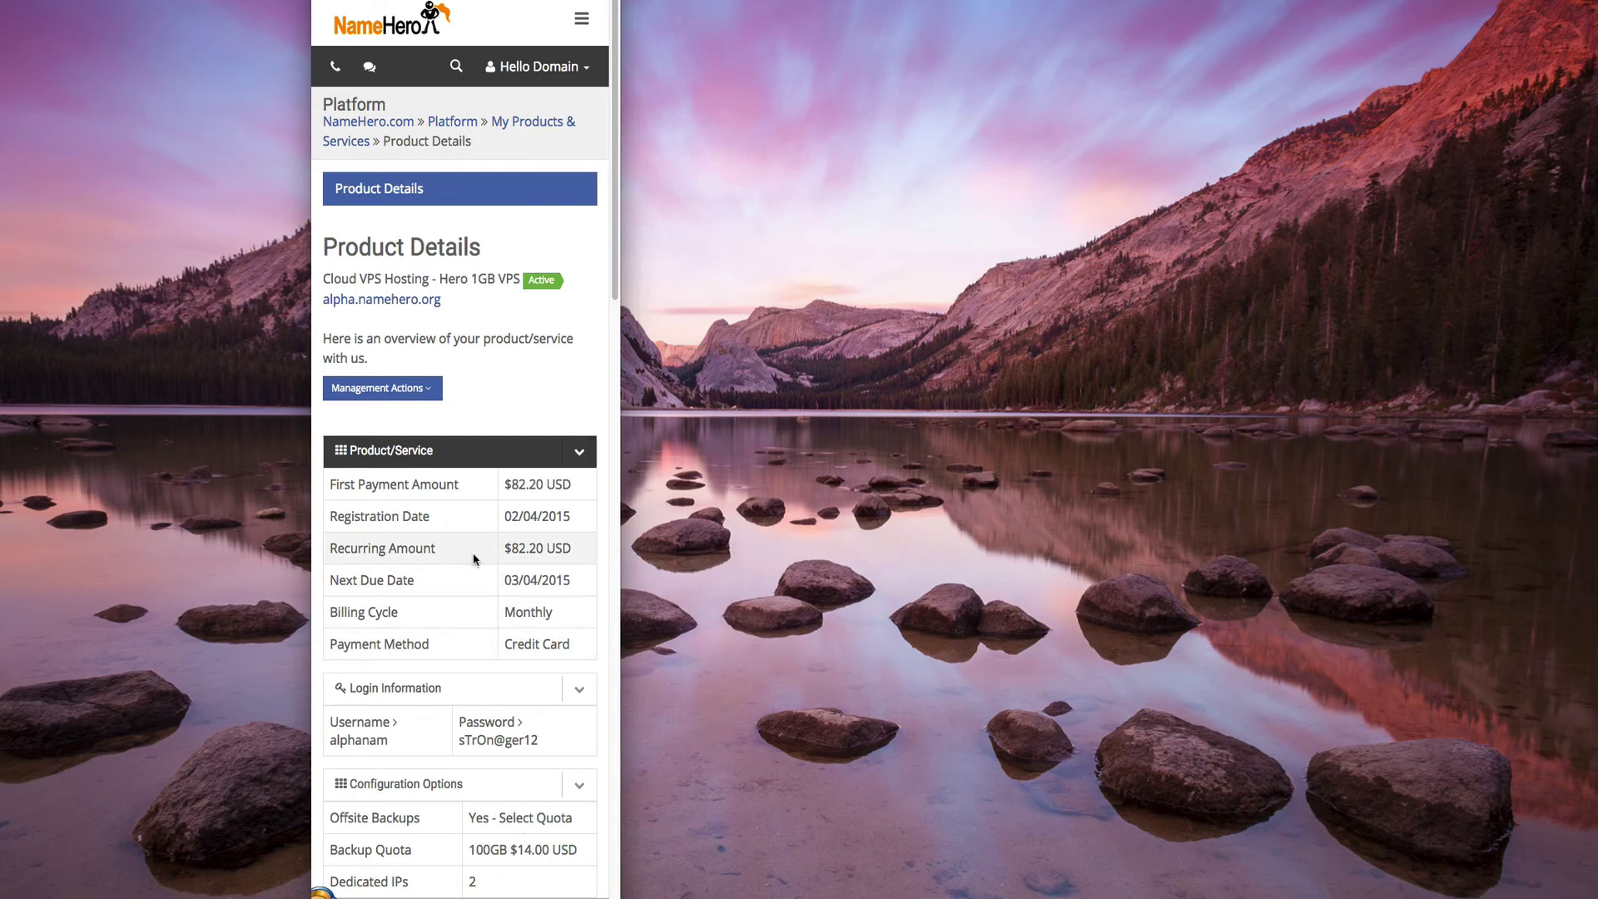
{"action": "scroll", "coordinate": [472, 553], "scroll_direction": "down", "scroll_amount": 6}
{"action": "scroll", "coordinate": [444, 530], "scroll_direction": "down", "scroll_amount": 1}
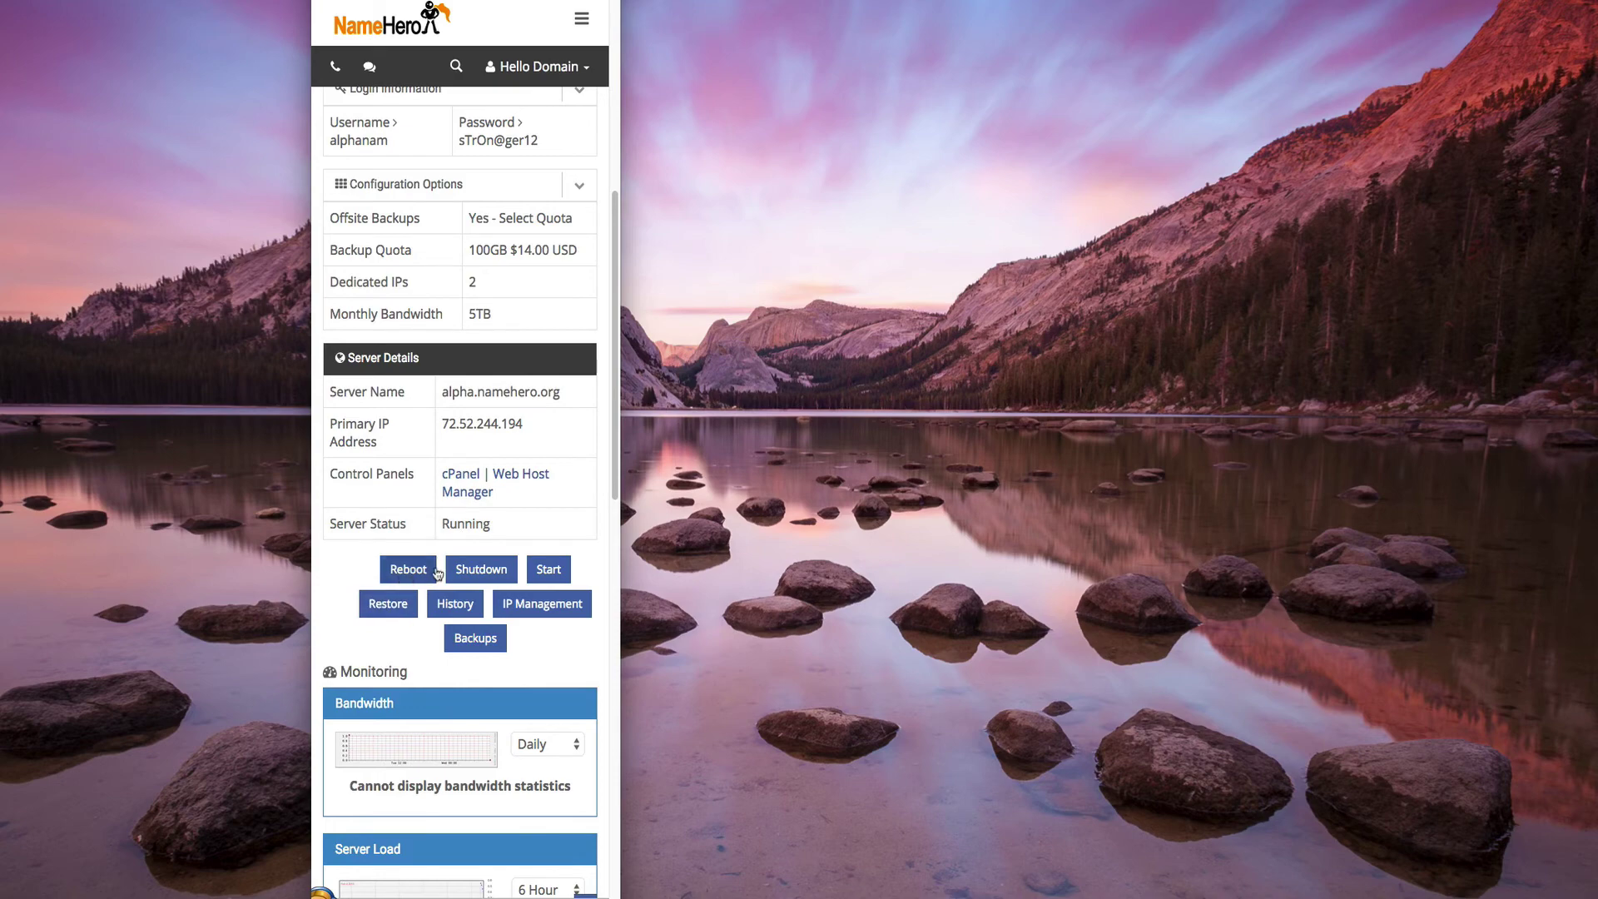
{"action": "scroll", "coordinate": [478, 707], "scroll_direction": "down", "scroll_amount": 6}
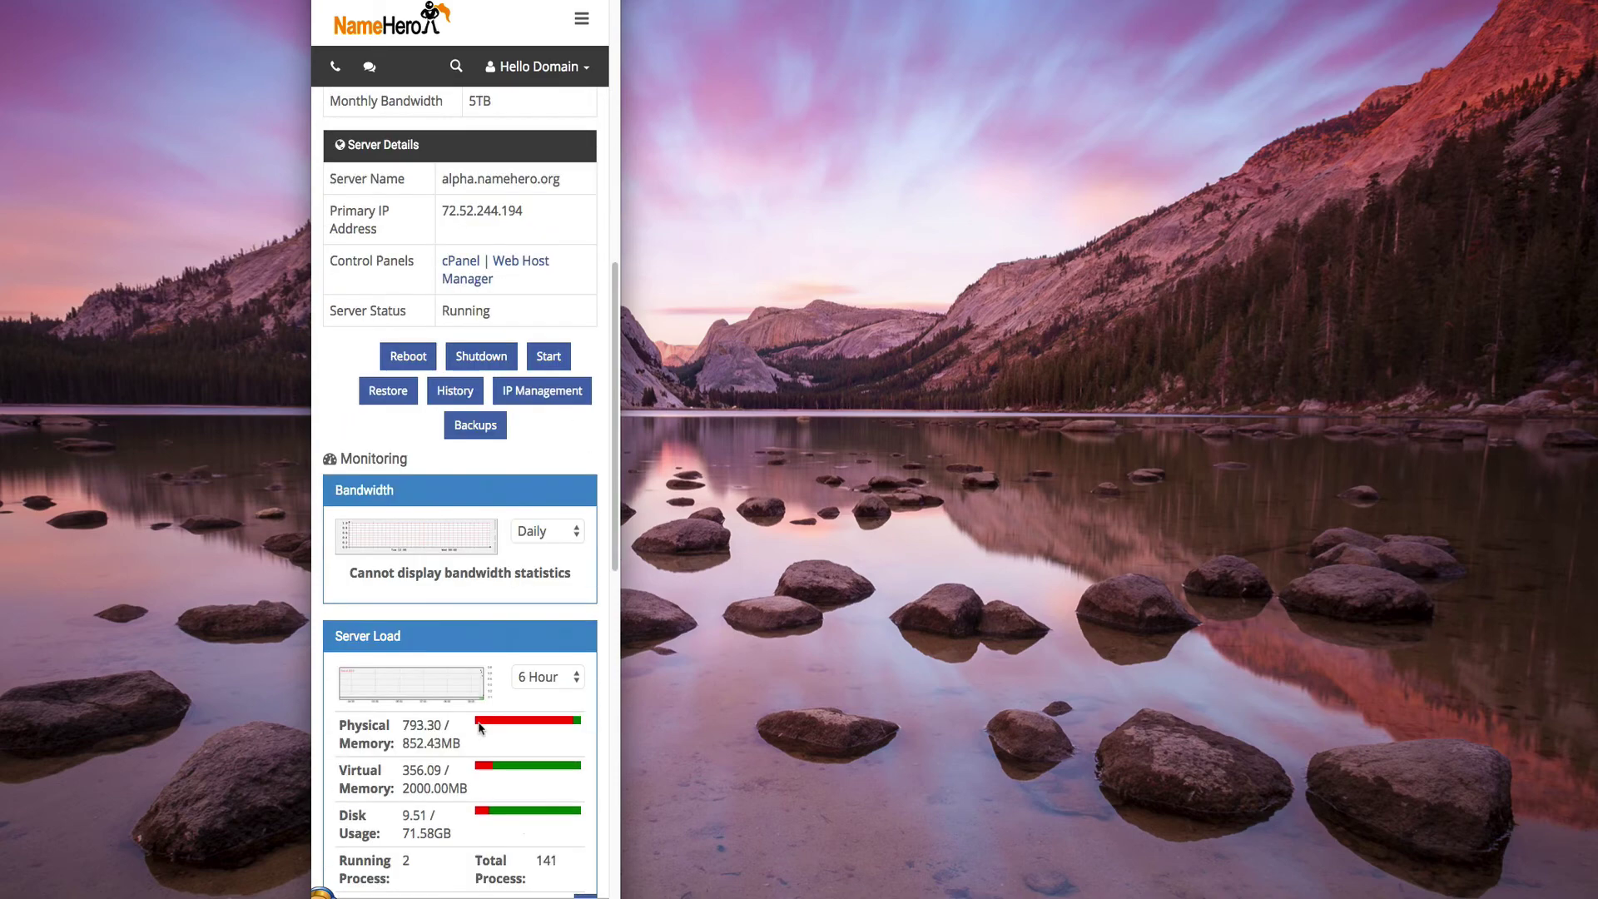
{"action": "scroll", "coordinate": [487, 723], "scroll_direction": "down", "scroll_amount": 3}
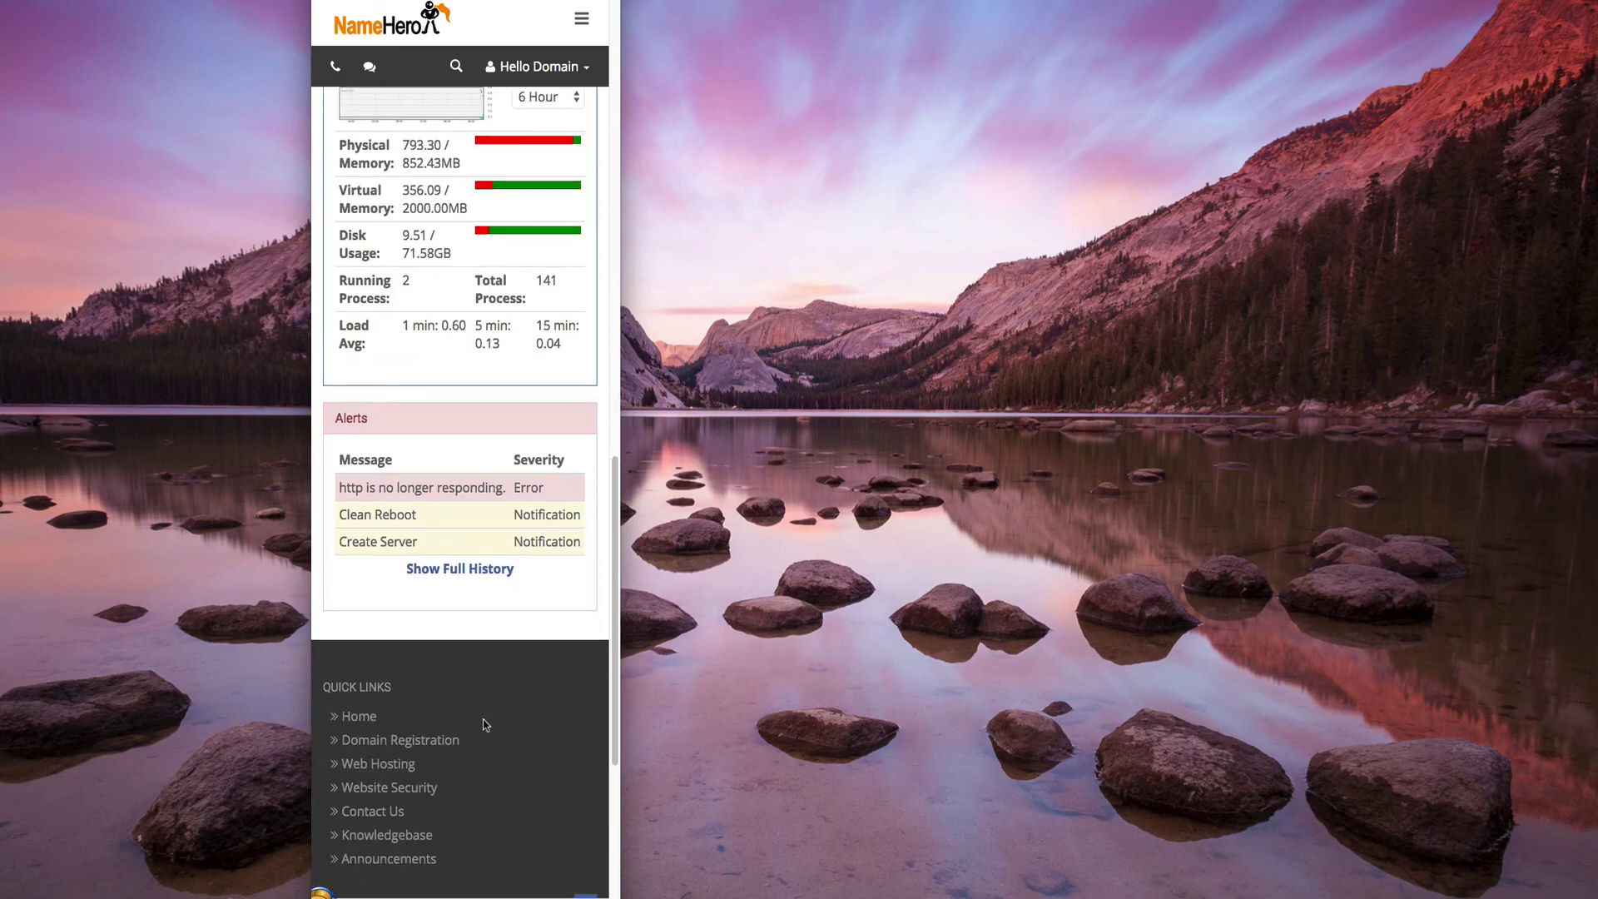
{"action": "scroll", "coordinate": [500, 718], "scroll_direction": "up", "scroll_amount": 9}
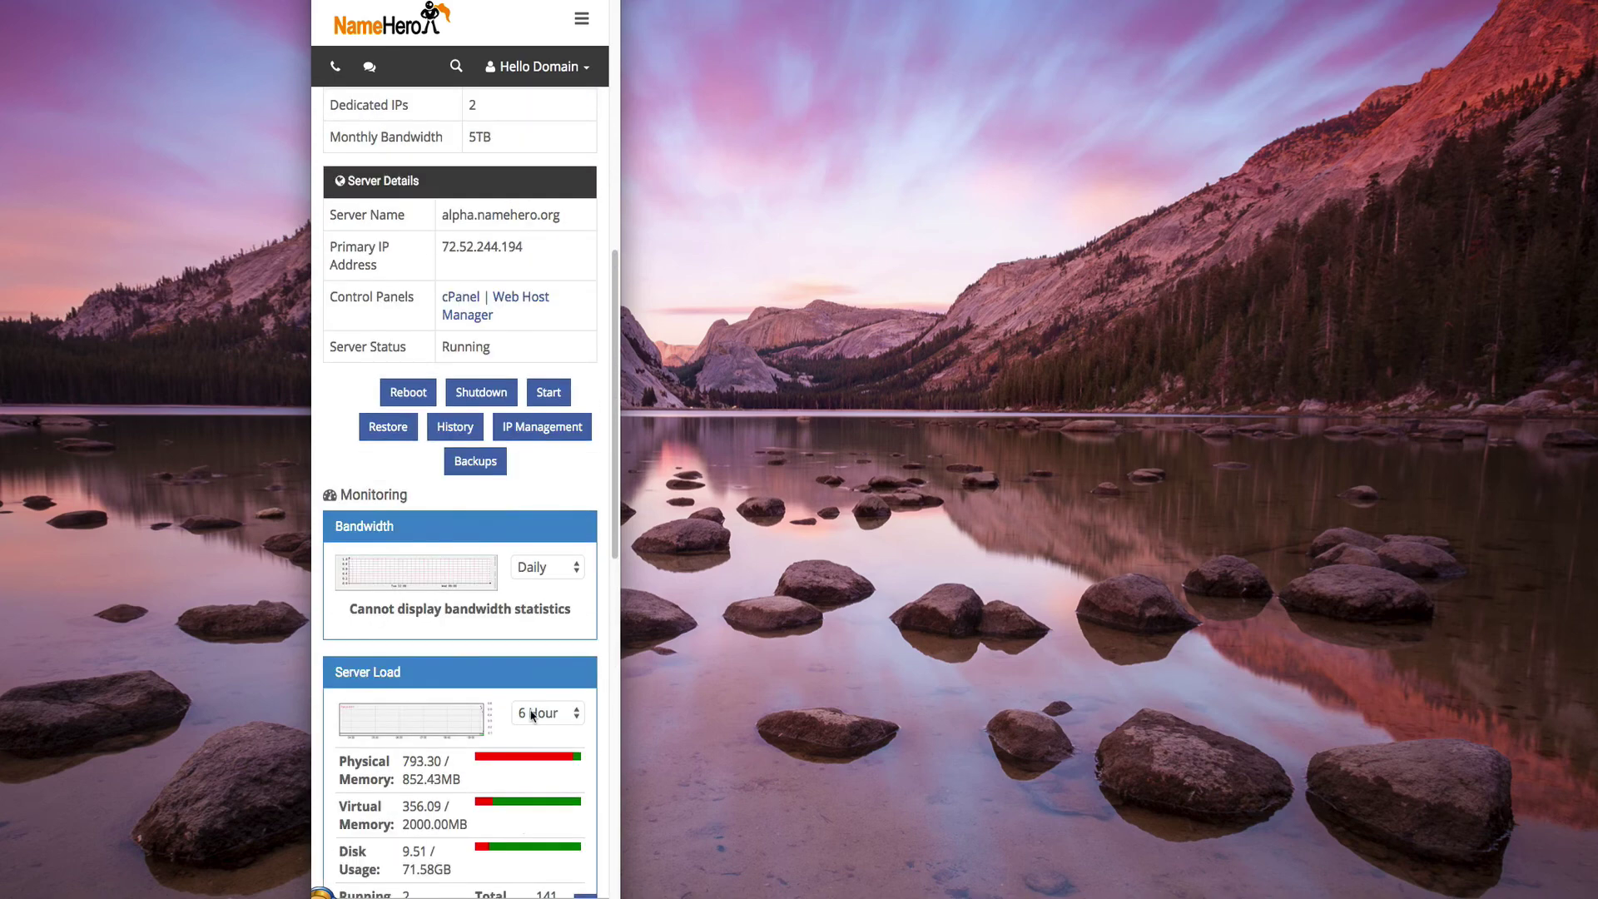
{"action": "left_click_drag", "start_coordinate": [620, 583], "coordinate": [938, 583]}
{"action": "left_click_drag", "start_coordinate": [937, 889], "coordinate": [1366, 887]}
{"action": "scroll", "coordinate": [1105, 670], "scroll_direction": "up", "scroll_amount": 6}
{"action": "scroll", "coordinate": [1054, 660], "scroll_direction": "up", "scroll_amount": 1}
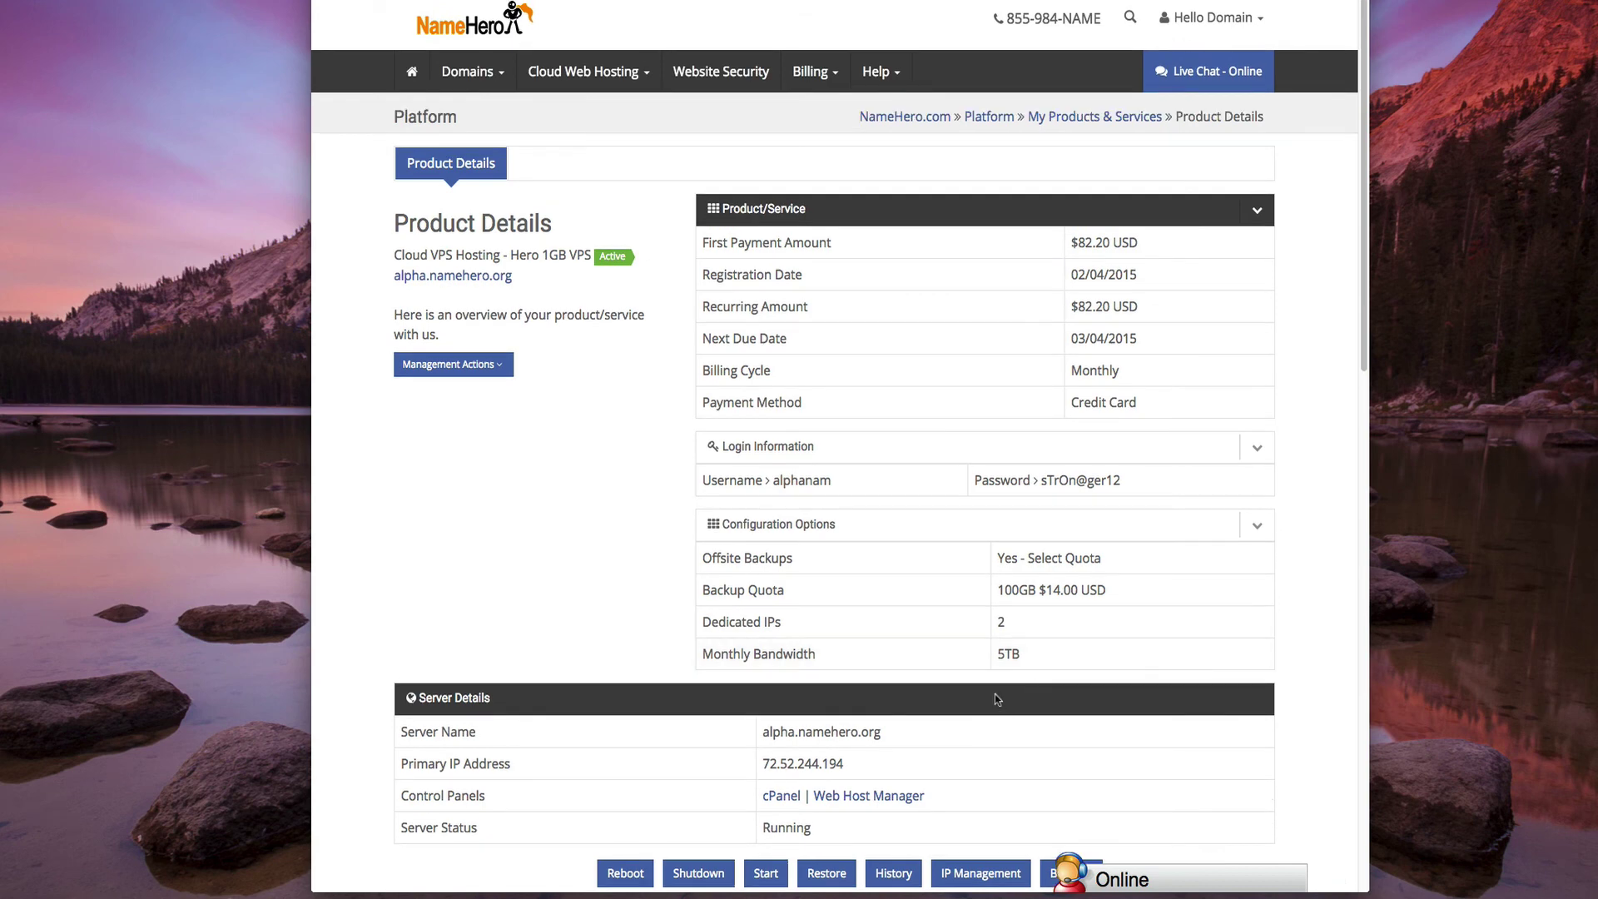
{"action": "left_click", "coordinate": [1191, 71]}
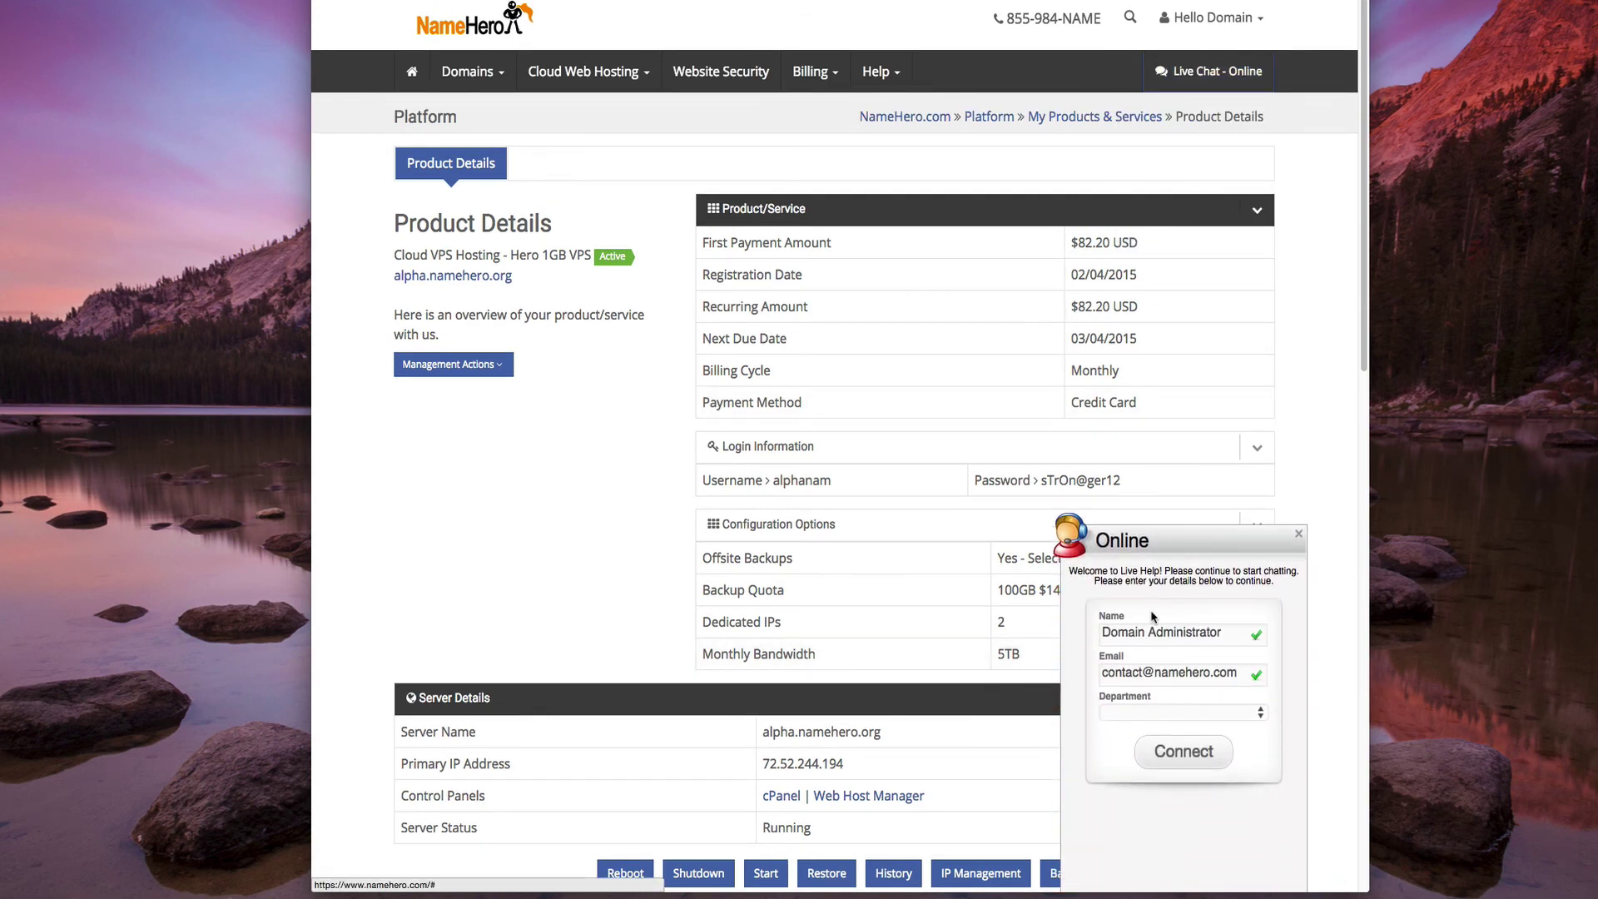
{"action": "left_click", "coordinate": [1157, 542]}
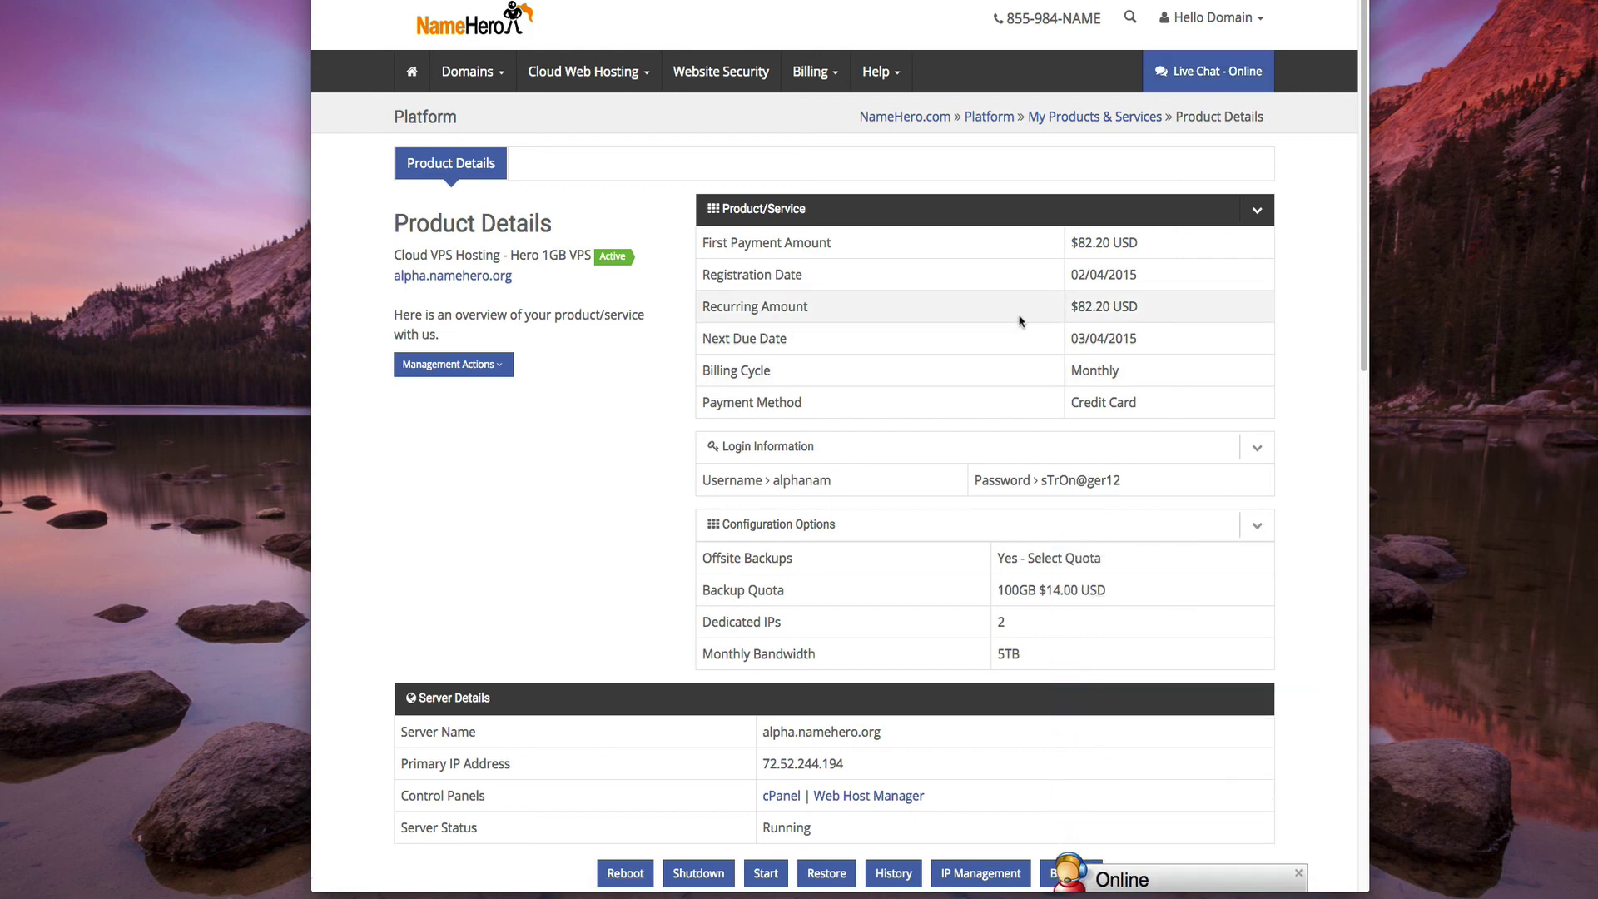